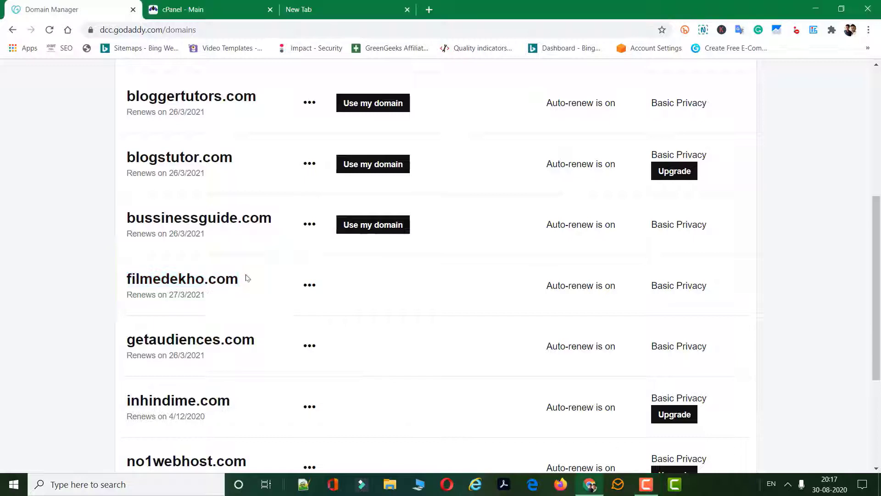
Switch from the GoDaddy domains list to the HostArmada cPanel home page
left_click(214, 13)
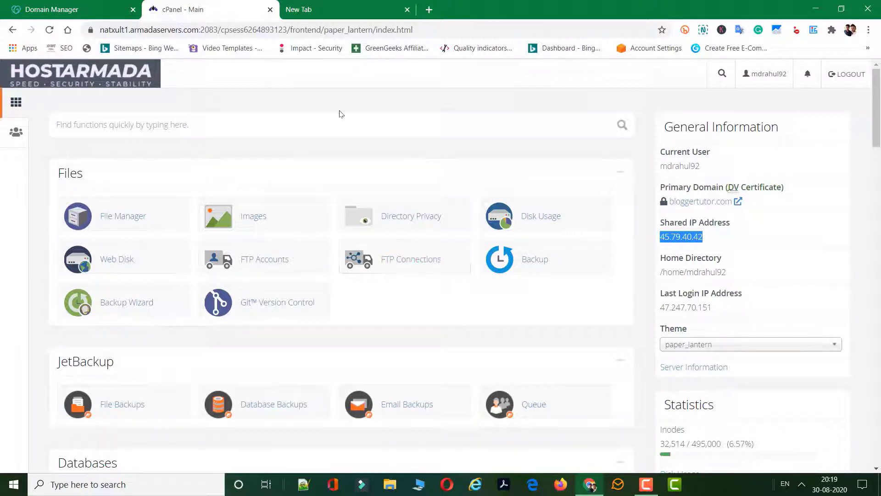
Copy filmedekho.com from GoDaddy and load it in a new tab, which returns 404 Not Found
left_click(210, 152)
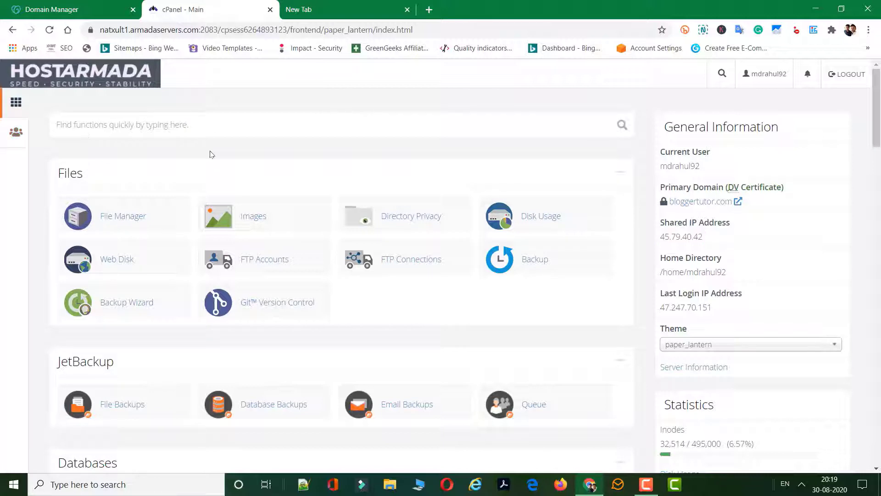
left_click(342, 13)
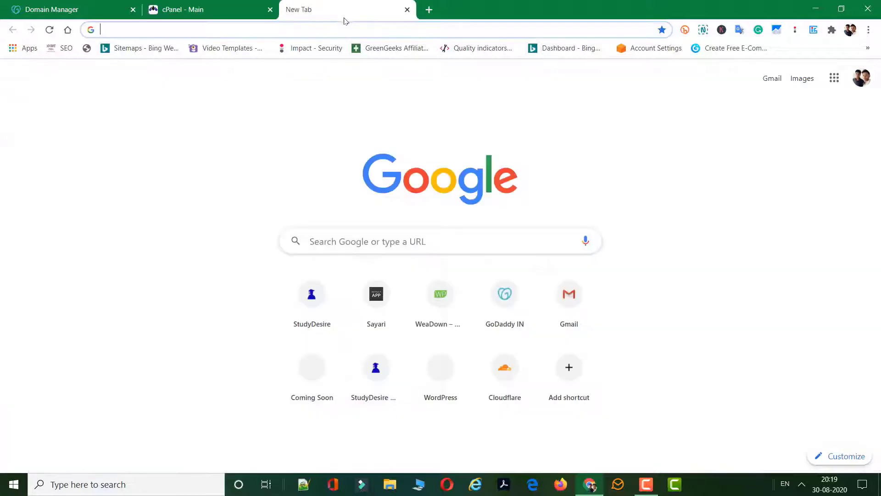
left_click(4, 8)
left_click_drag(255, 278, 127, 268)
key("ctrl+c")
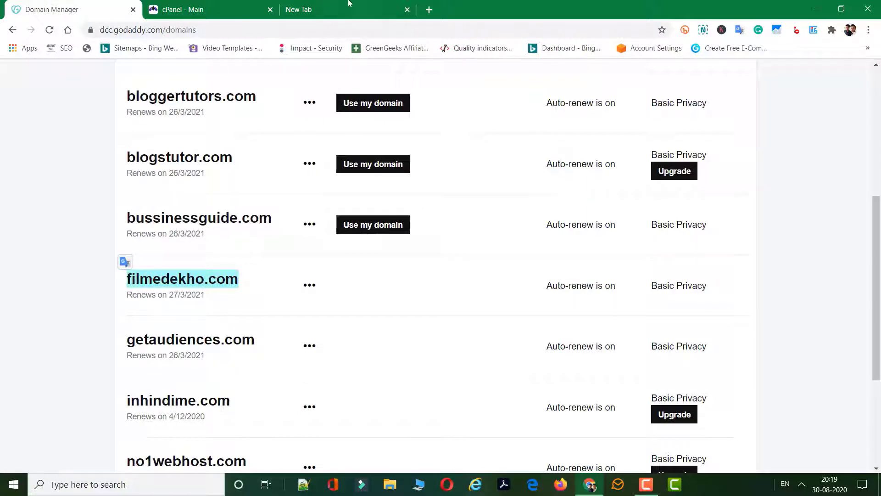
left_click(349, 6)
key("ctrl+v")
key("Return")
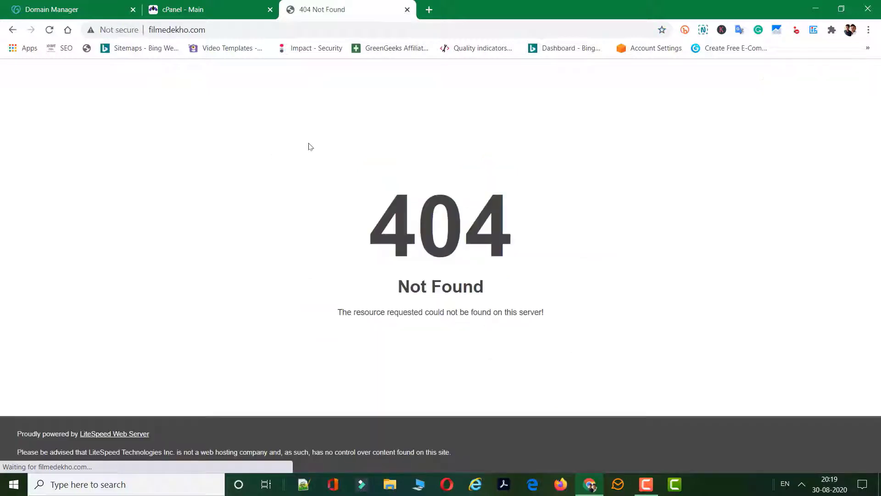
left_click_drag(529, 235, 378, 214)
left_click(333, 187)
left_click_drag(481, 236, 334, 187)
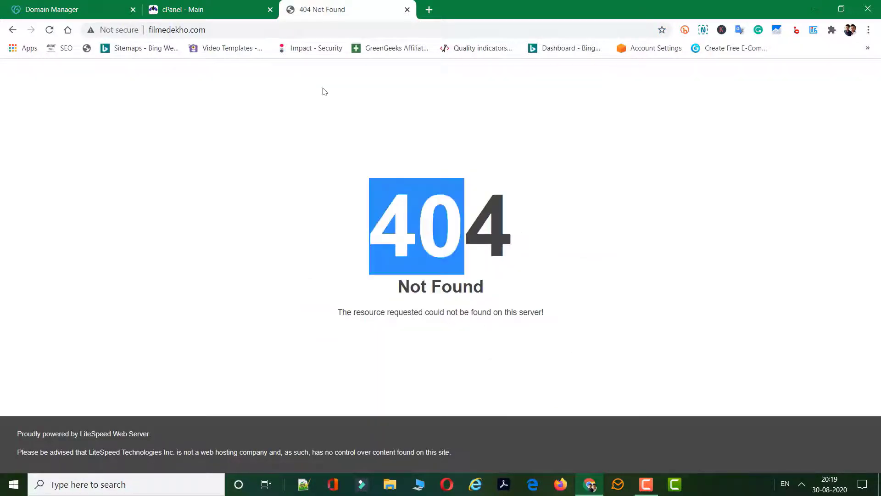
Check the filmedekho.com folder in File Manager, which holds only cgi-bin
left_click(202, 9)
left_click(108, 215)
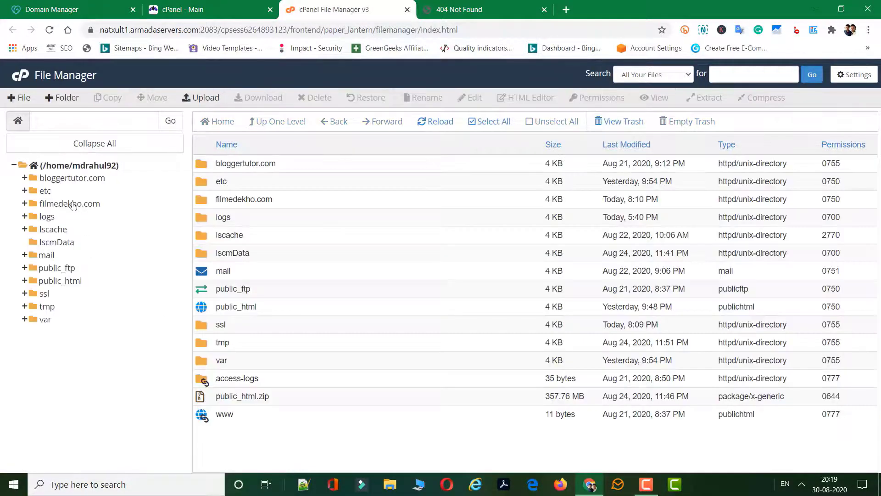
left_click(72, 205)
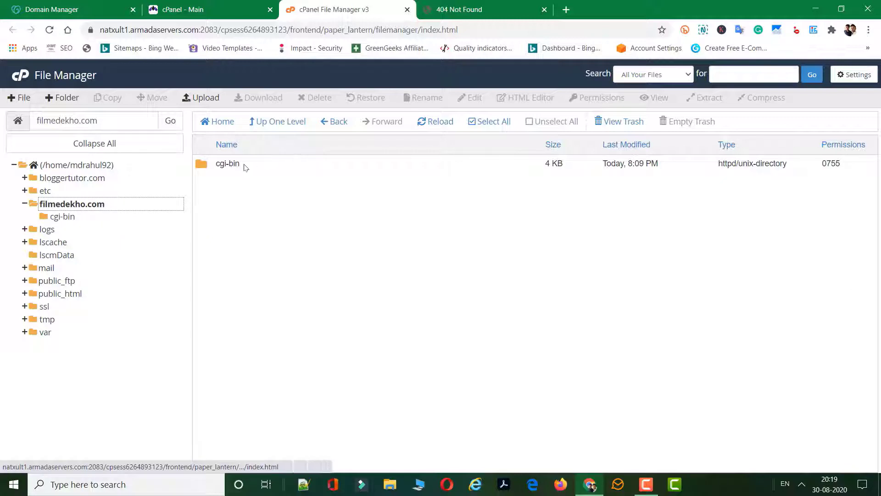
left_click(247, 166)
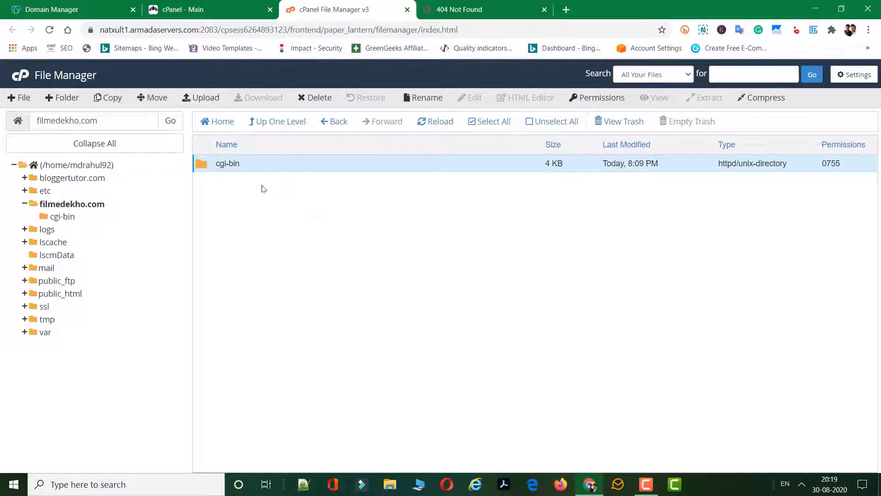
left_click(443, 10)
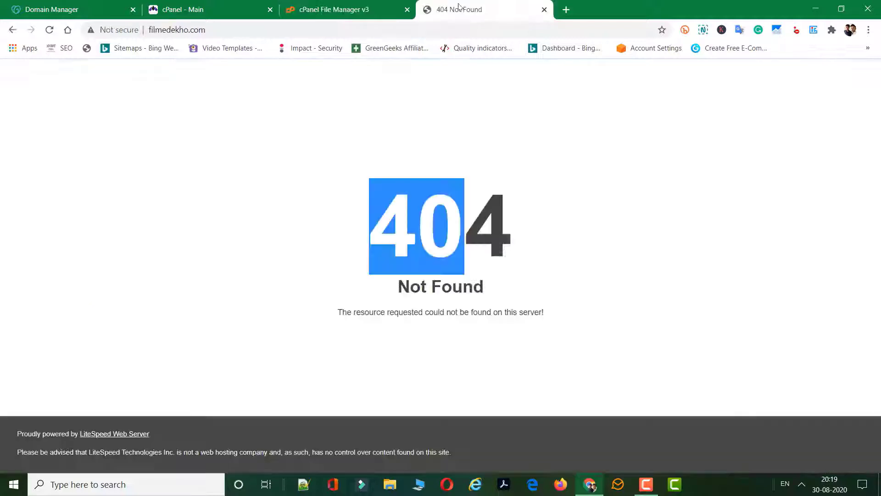
Load wordpress.org in a fresh browser tab
left_click(566, 18)
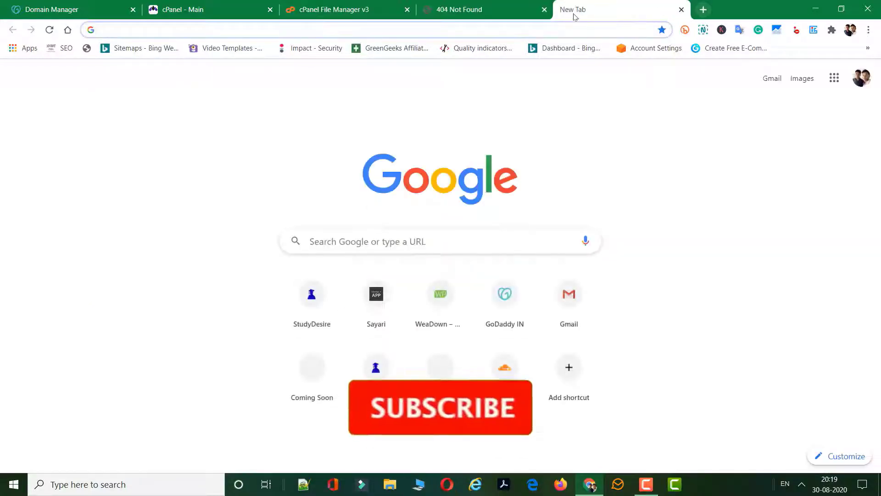
type("wpop")
key("BackSpace")
key("BackSpace")
key("BackSpace")
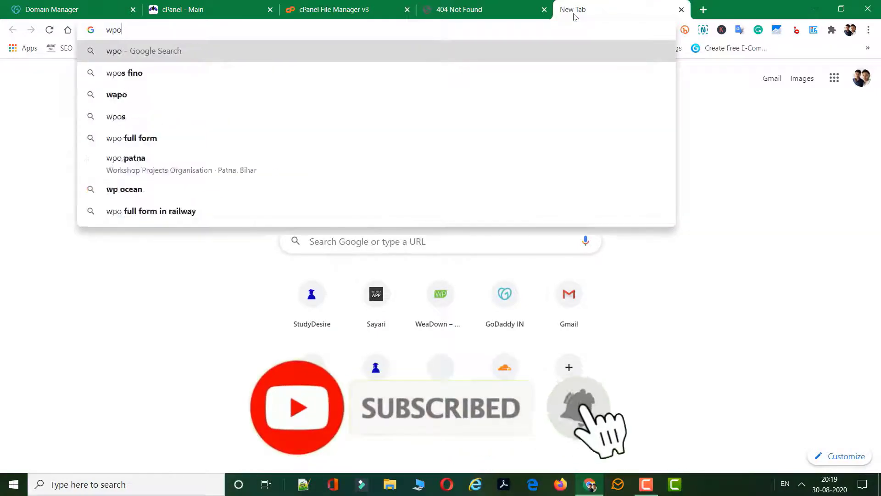
type("ordpress")
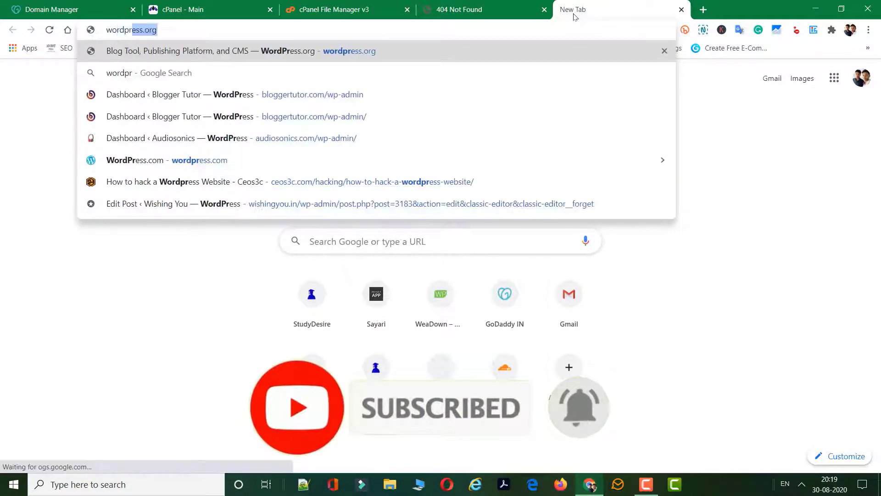
type(".org")
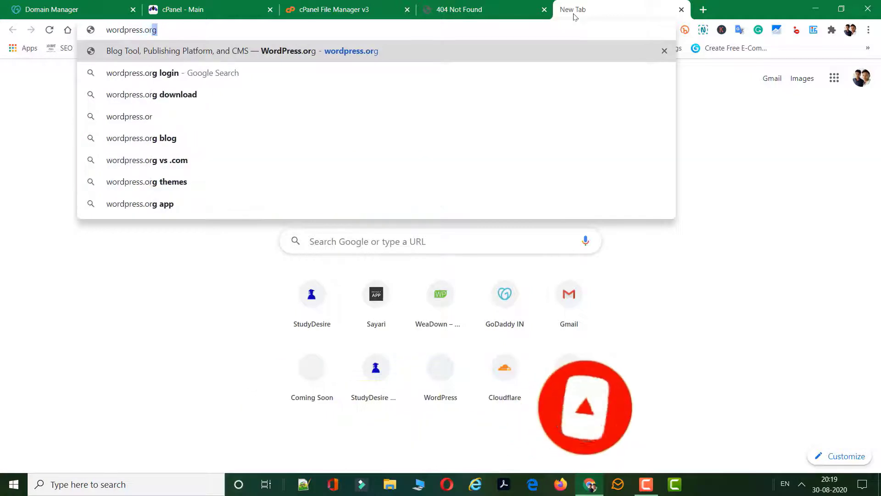
key("Return")
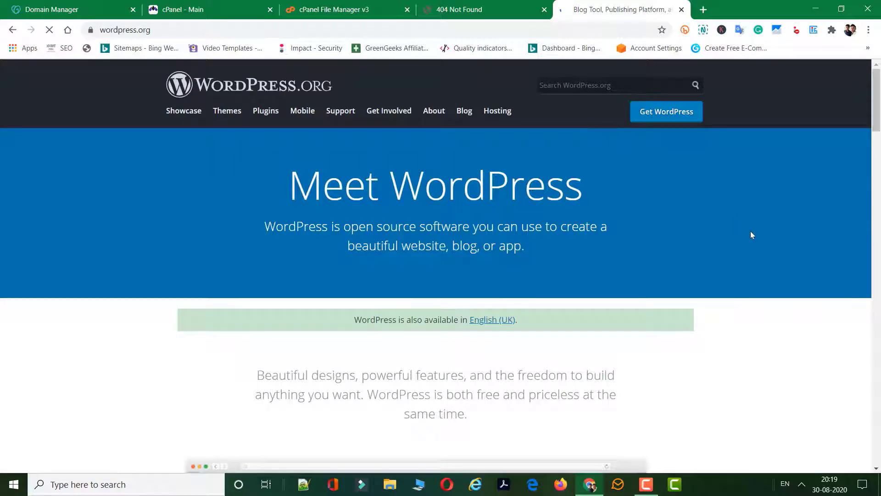
Go to the Get WordPress download page offering WordPress 5.5
scroll(752, 234, "down", 15)
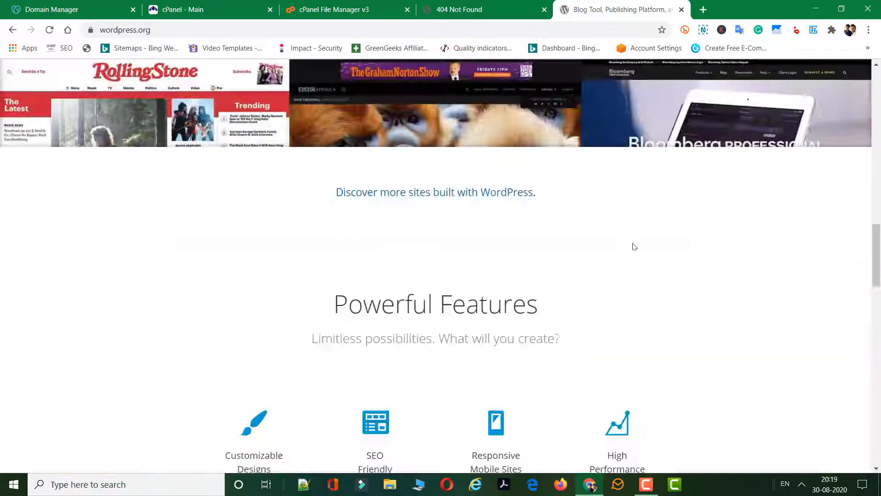
scroll(634, 247, "down", 20)
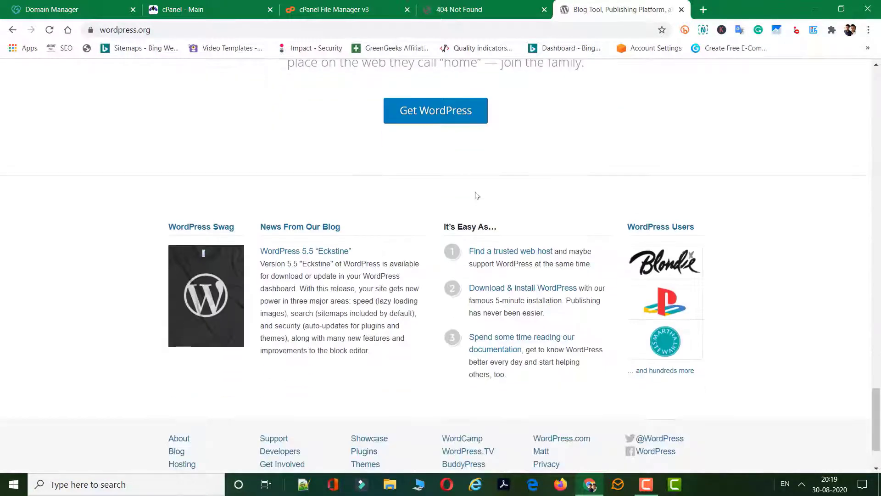
scroll(477, 196, "up", 5)
scroll(651, 303, "down", 7)
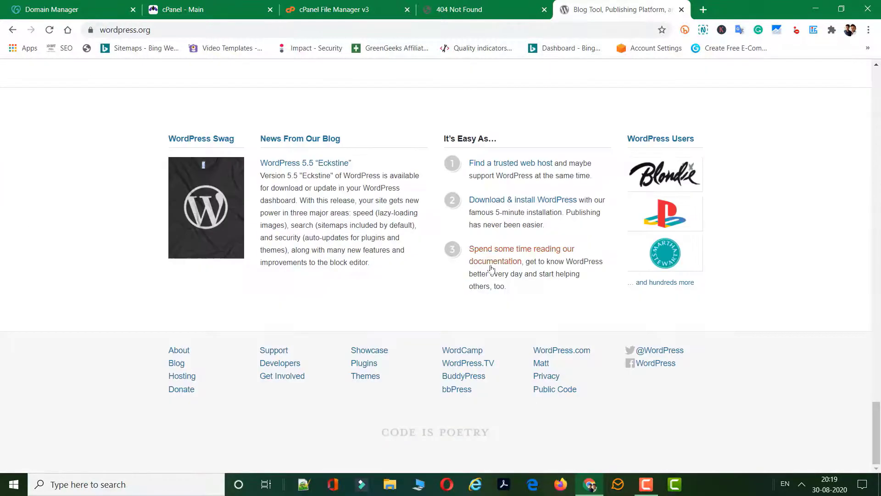
scroll(490, 264, "up", 9)
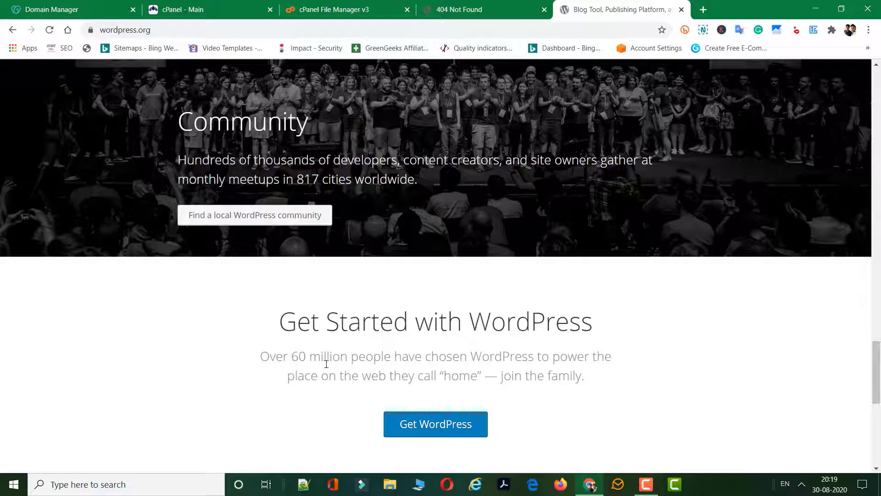
left_click(424, 425)
scroll(459, 404, "down", 3)
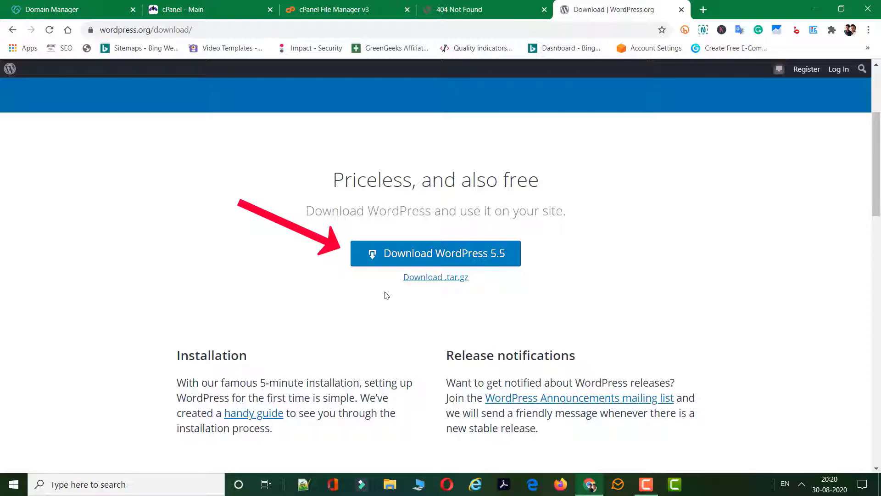
Save the WordPress 5.5 zip package to the Desktop and dismiss the Hooray message
left_click_drag(402, 278, 481, 283)
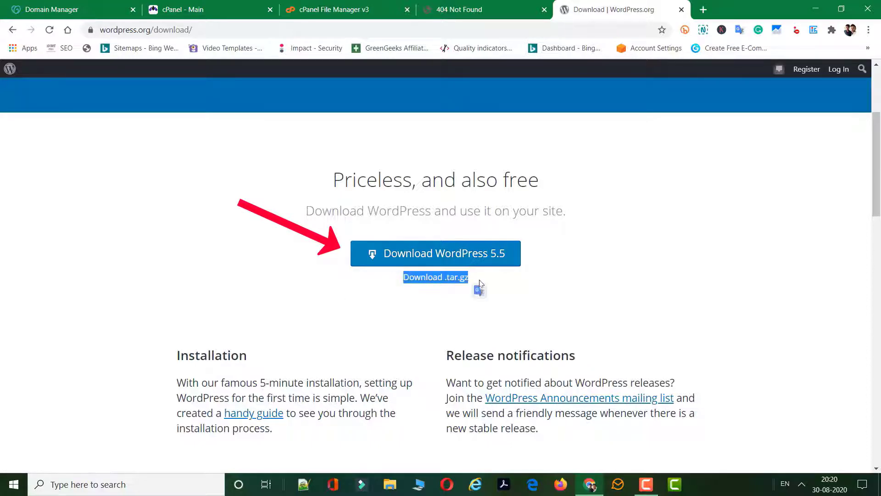
left_click(486, 285)
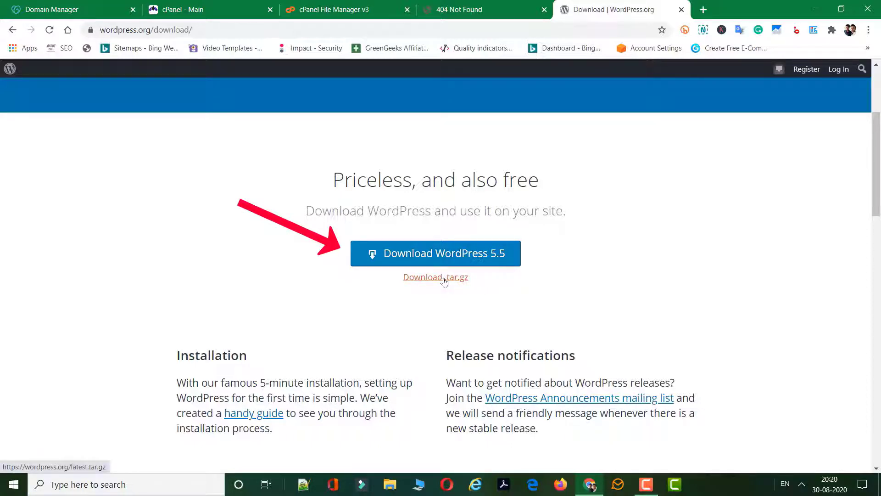
left_click(486, 260)
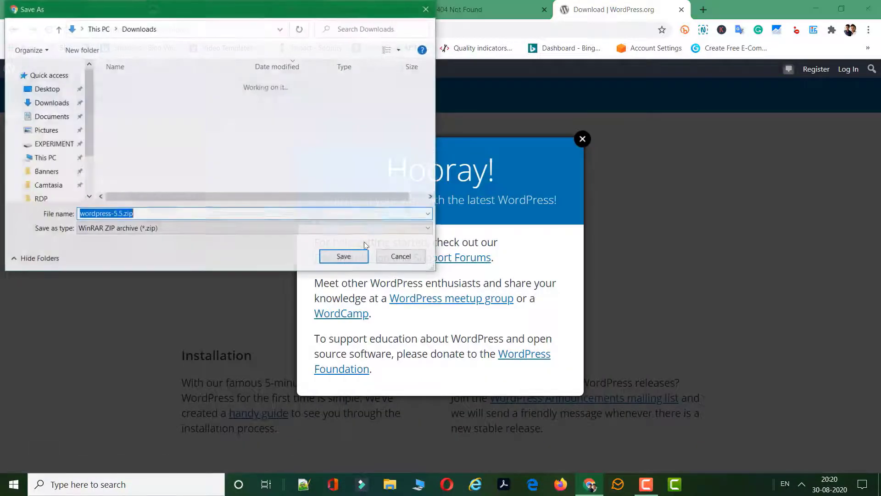
left_click(140, 213)
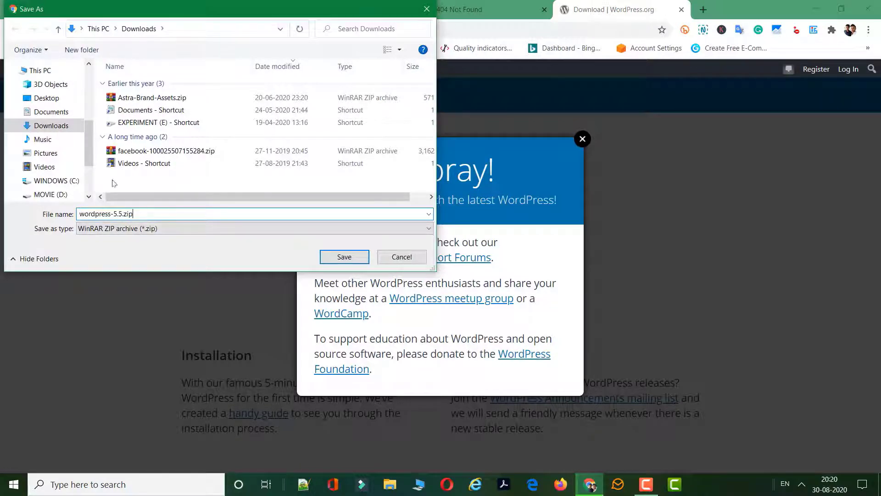
left_click(50, 98)
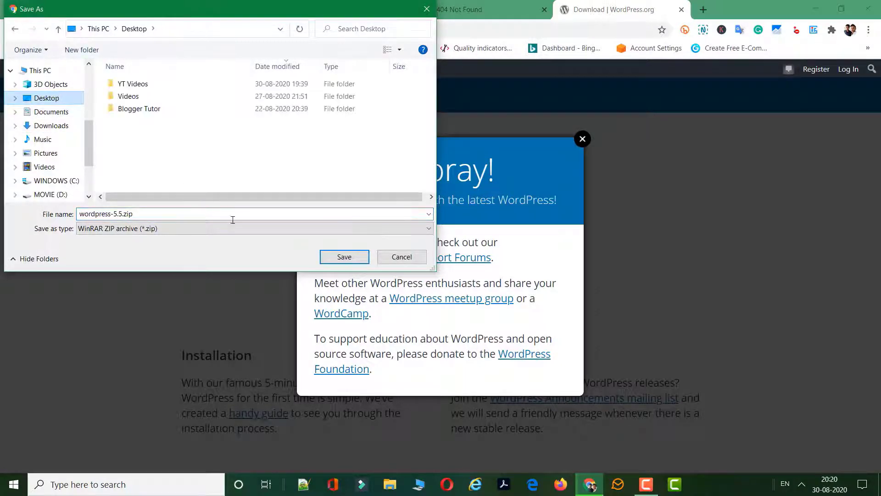
left_click(344, 256)
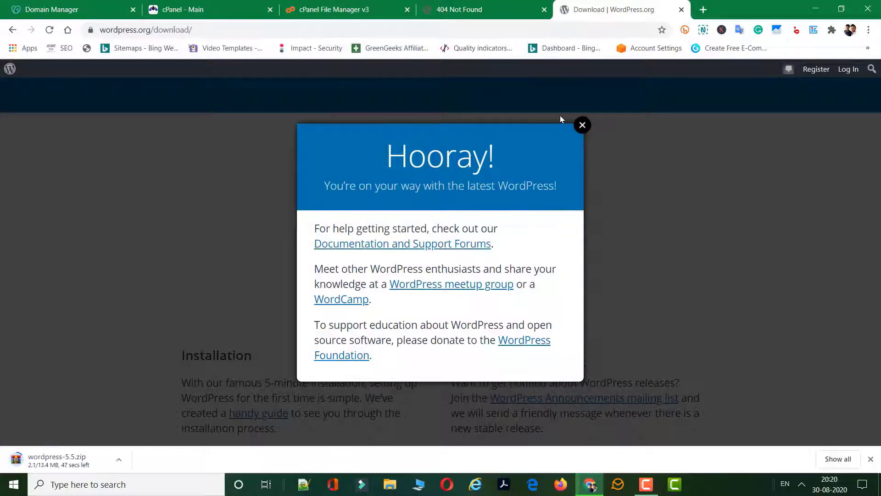
left_click(582, 127)
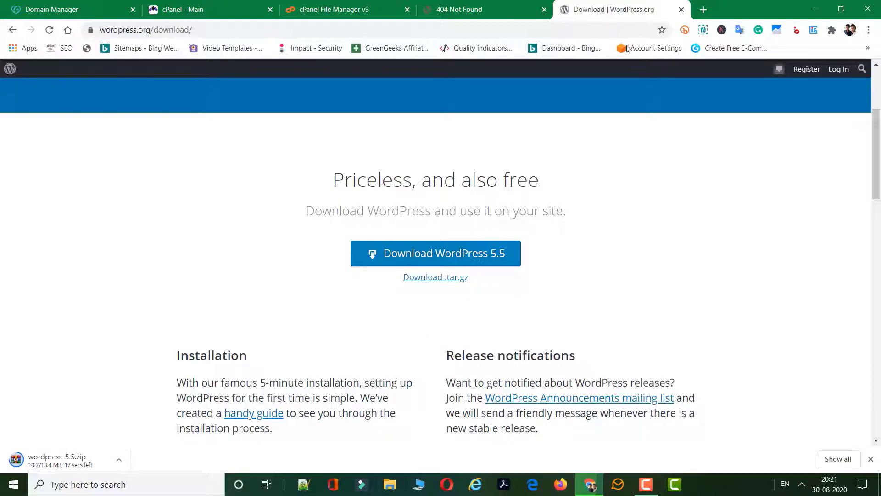
Close the WordPress.org and 404 tabs and browse the home directory and public_html in File Manager
left_click(682, 9)
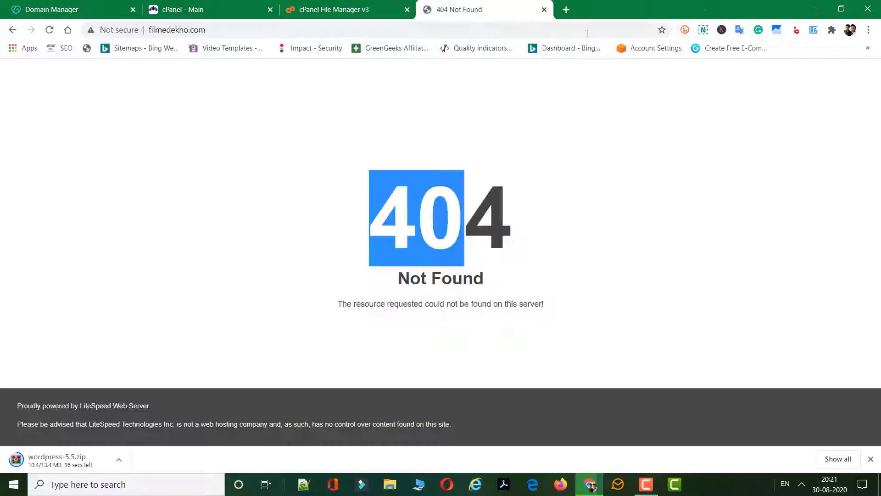
left_click(544, 9)
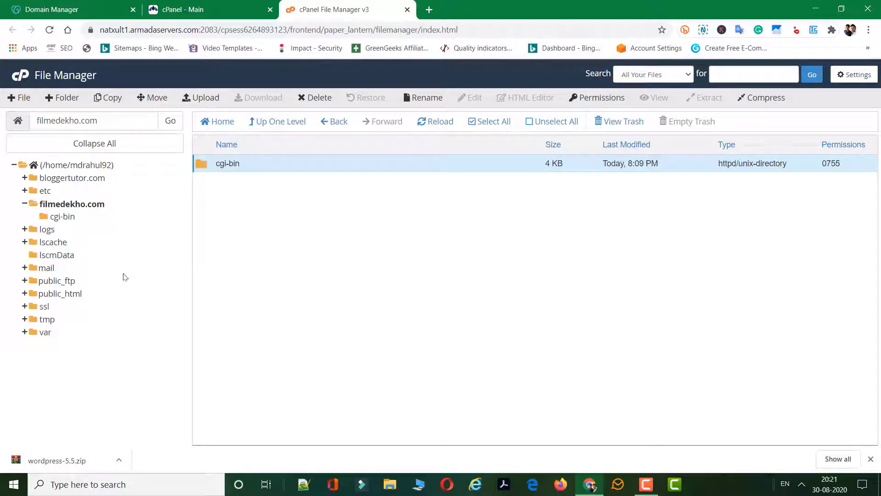
left_click(23, 206)
left_click(108, 166)
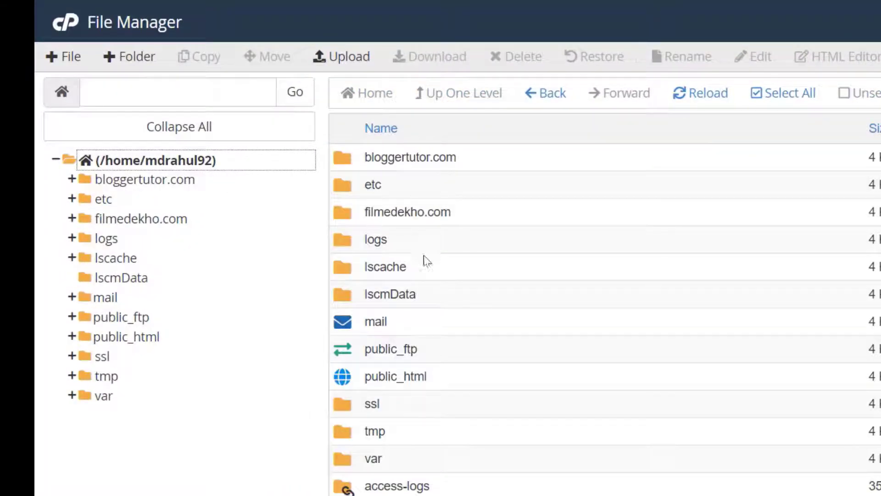
left_click(138, 353)
left_click(137, 342)
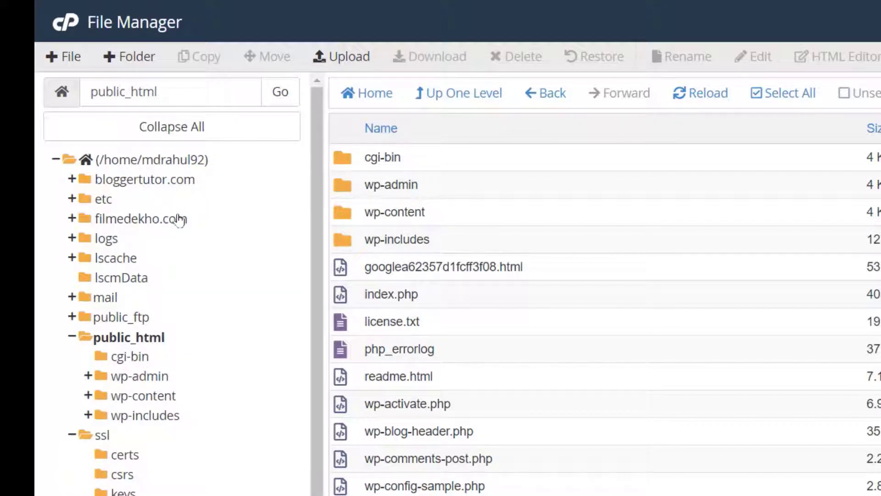
Look through the filmedekho.com and public_html folders, then return to the cPanel home page
left_click(178, 217)
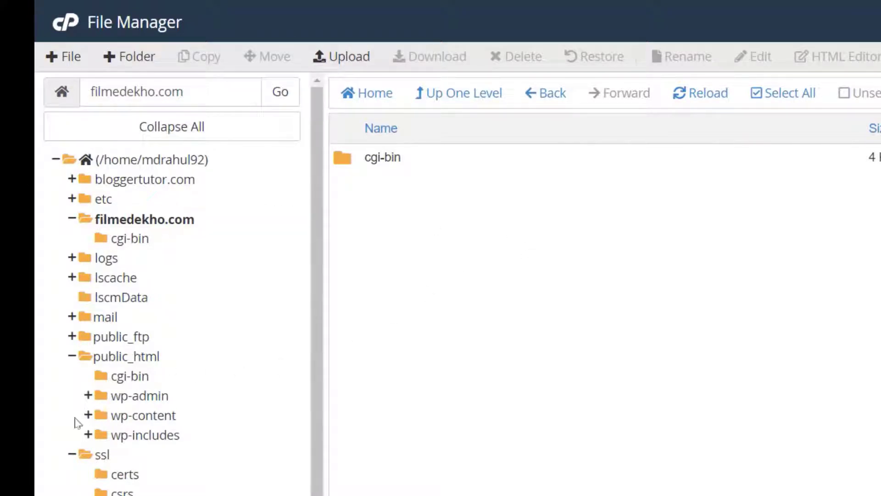
left_click(71, 357)
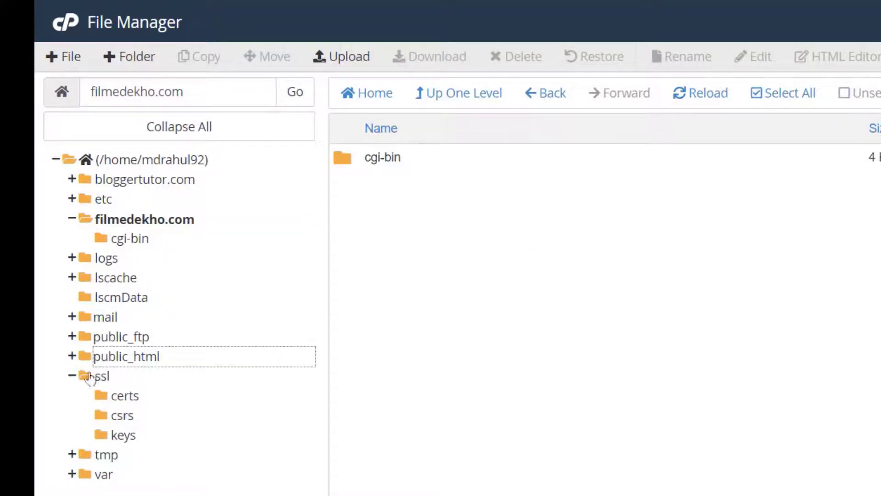
left_click(73, 376)
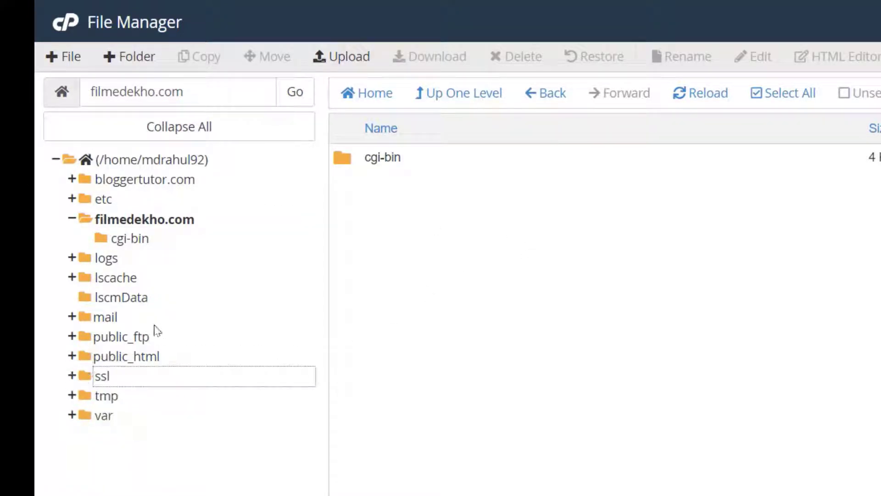
left_click(151, 357)
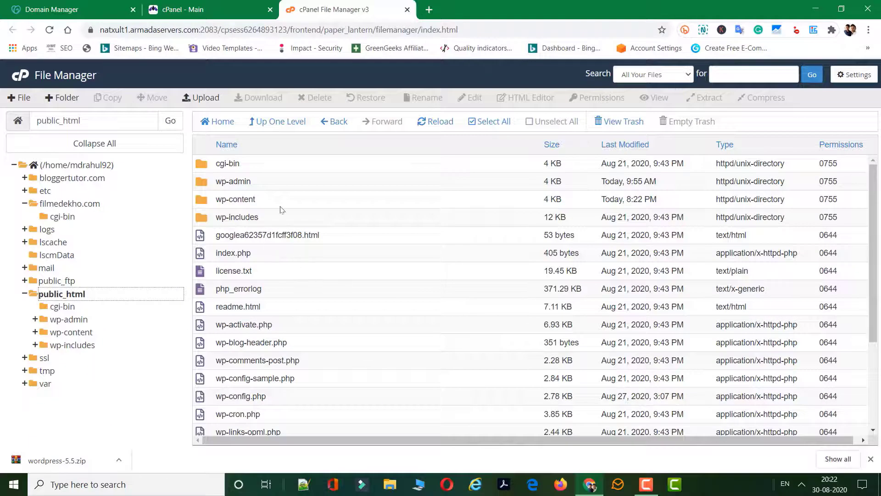
left_click(199, 7)
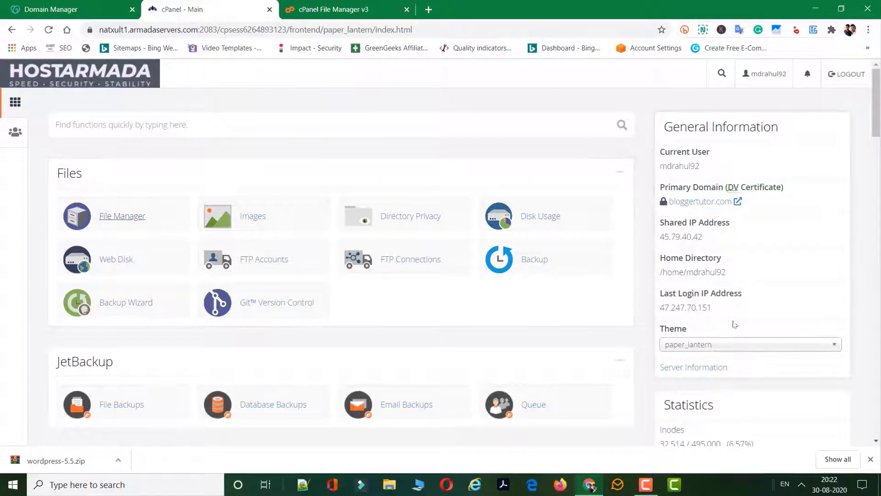
left_click_drag(637, 205, 628, 205)
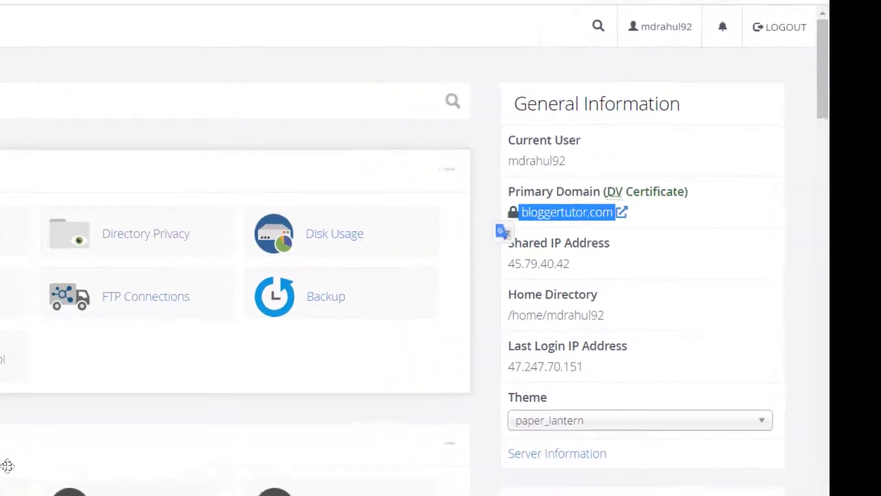
scroll(32, 149, "down", 5)
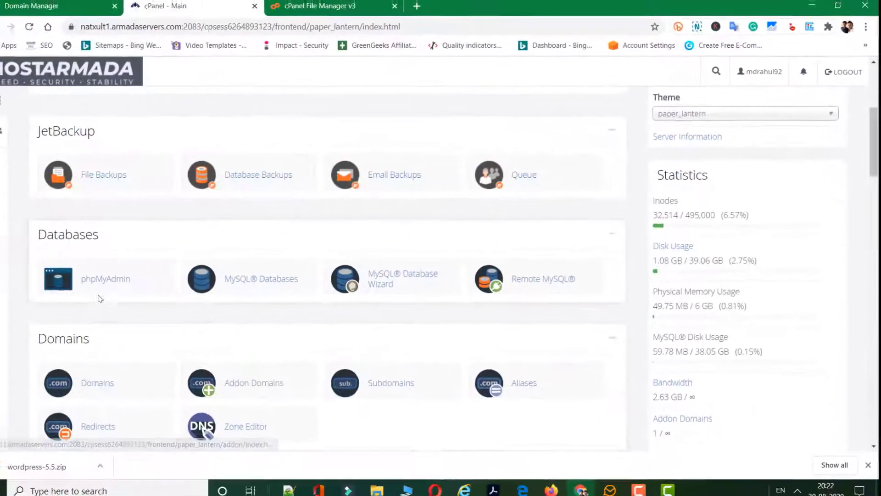
scroll(99, 299, "down", 4)
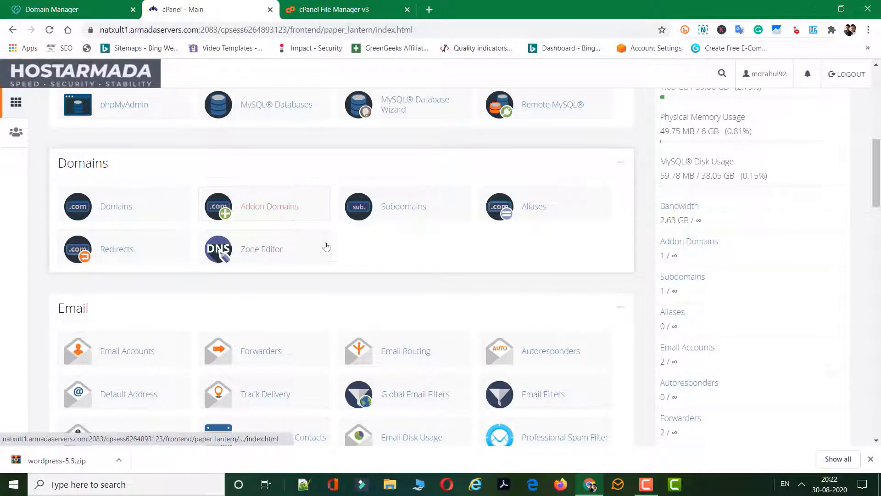
Browse filmedekho.com, public_html and bloggertutor.com in File Manager, ending on filmedekho.com with only cgi-bin
left_click(358, 10)
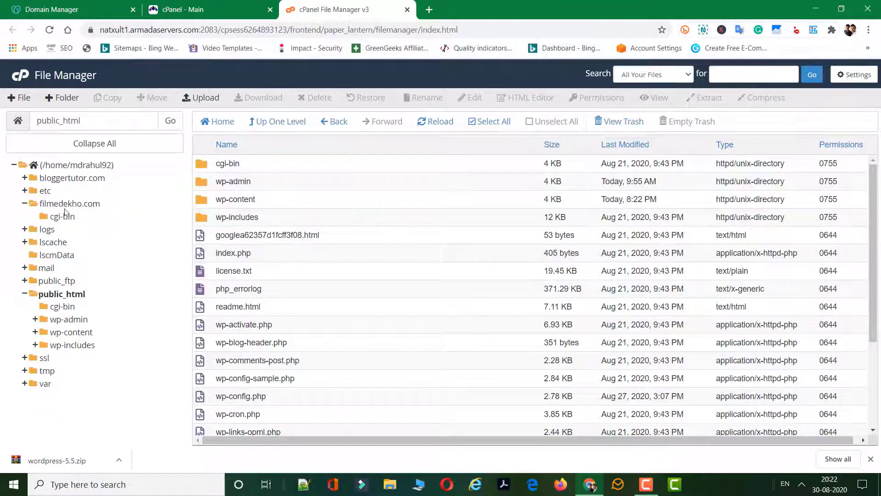
left_click(50, 204)
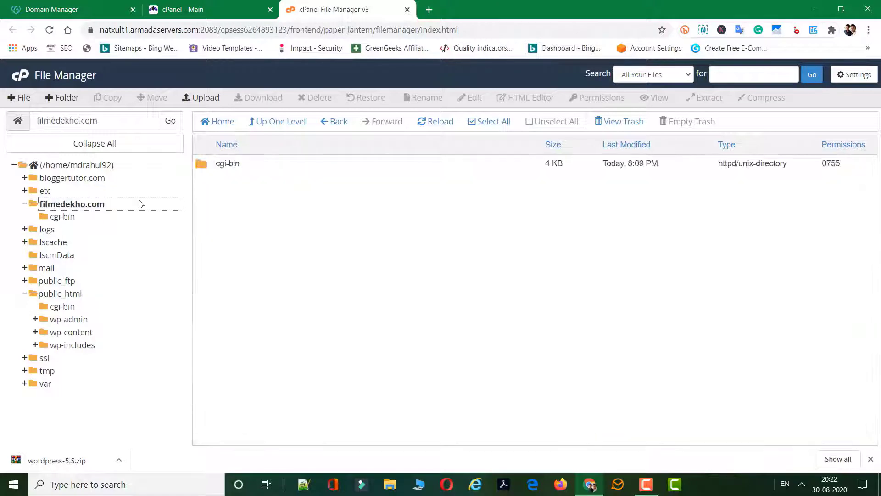
left_click(81, 297)
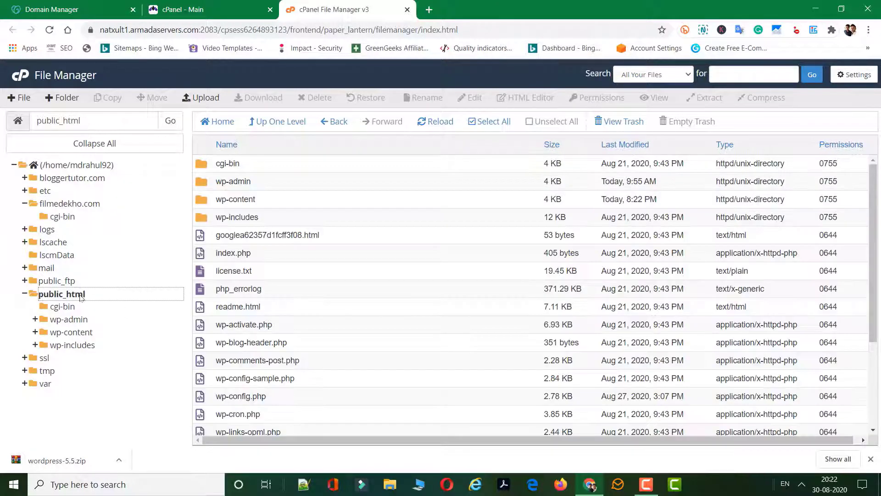
left_click(24, 294)
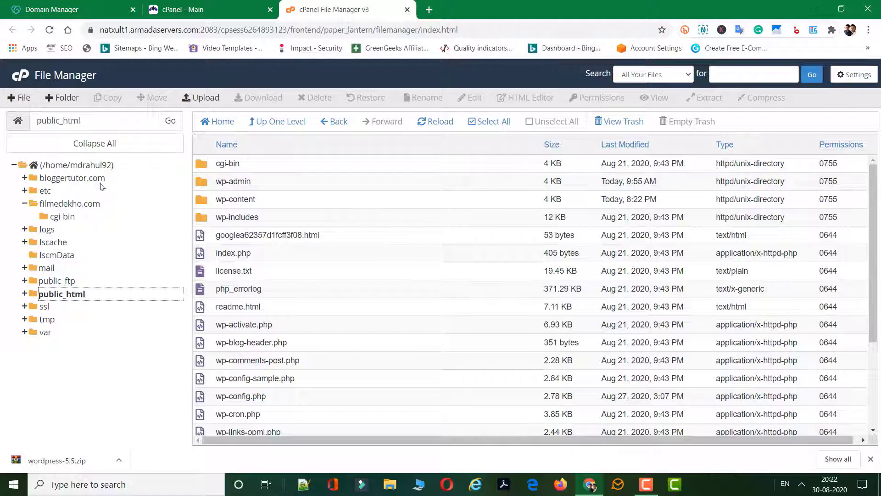
left_click(94, 167)
left_click(77, 179)
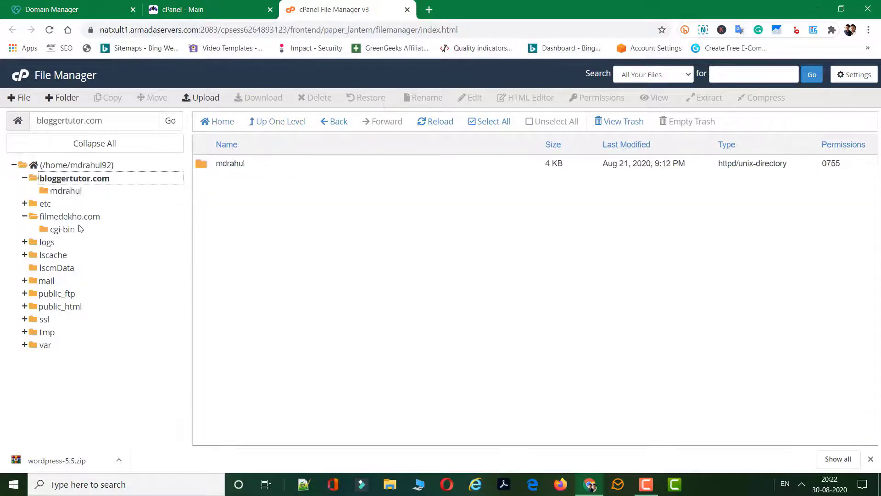
left_click(74, 217)
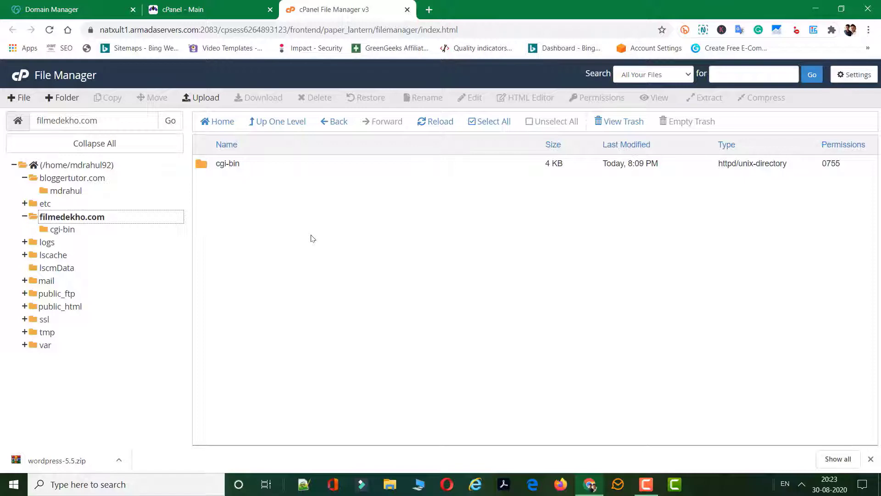
left_click(63, 307)
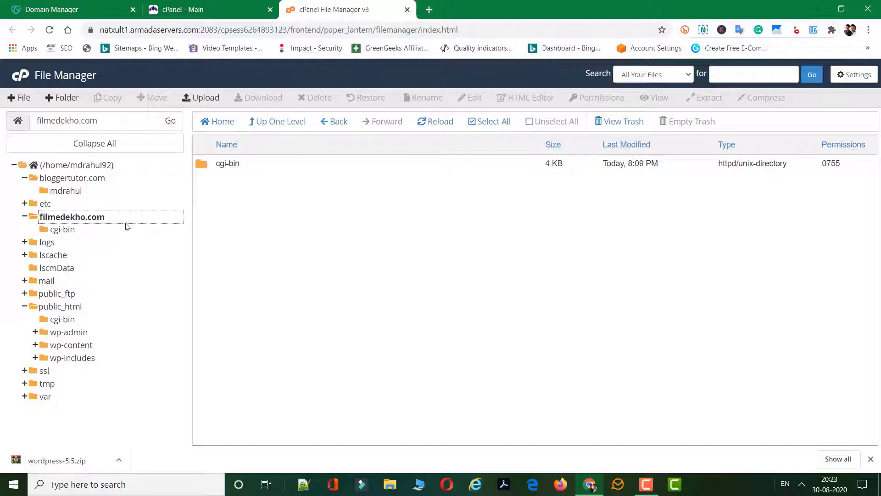
left_click(56, 219)
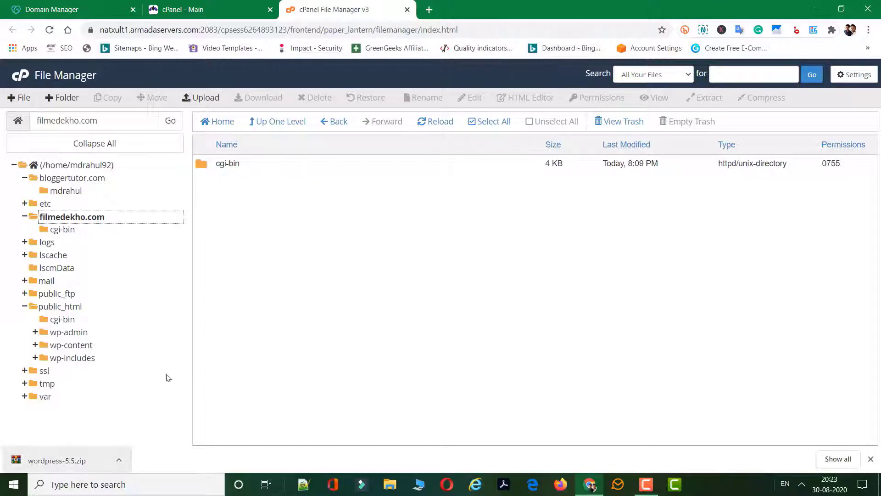
Upload wordpress-5.5.zip (13.35 MB) into filmedekho.com, refresh the listing, and return to cPanel home
left_click(200, 98)
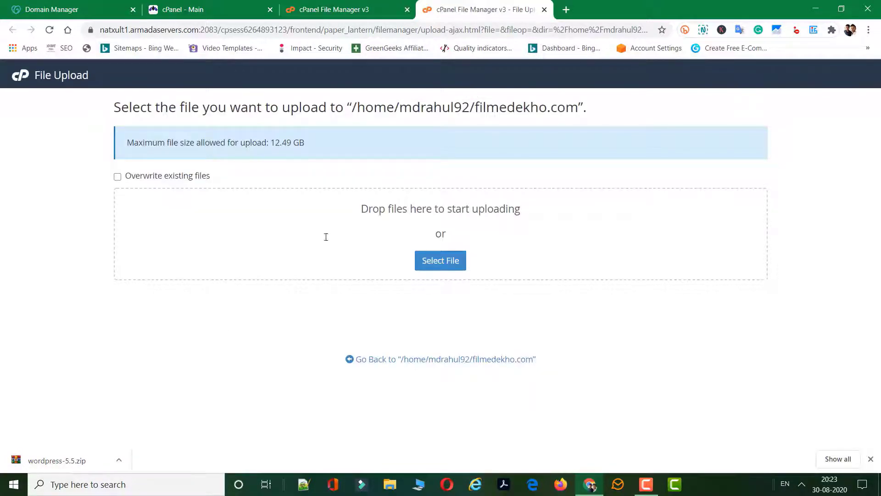
left_click_drag(16, 461, 448, 257)
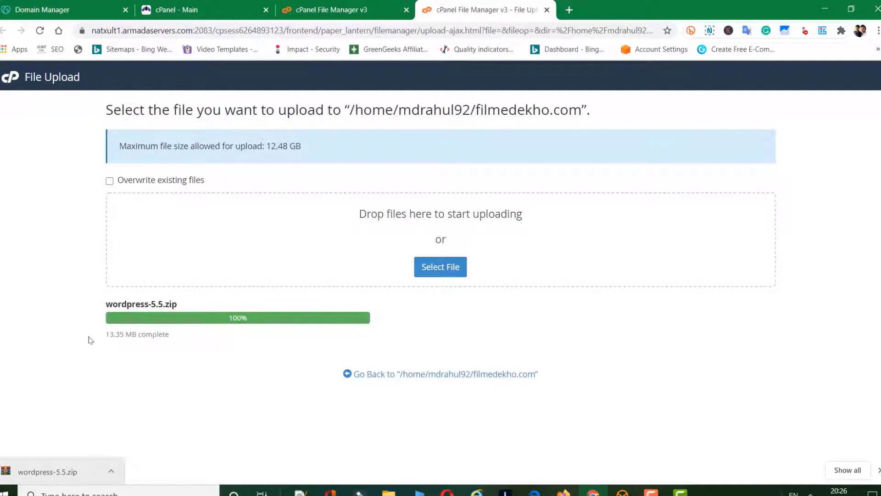
left_click_drag(125, 335, 174, 338)
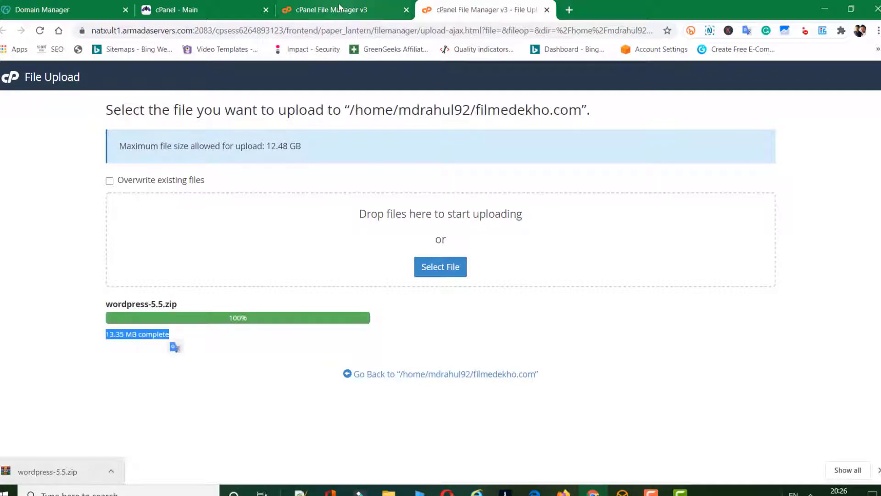
left_click(331, 10)
left_click(440, 126)
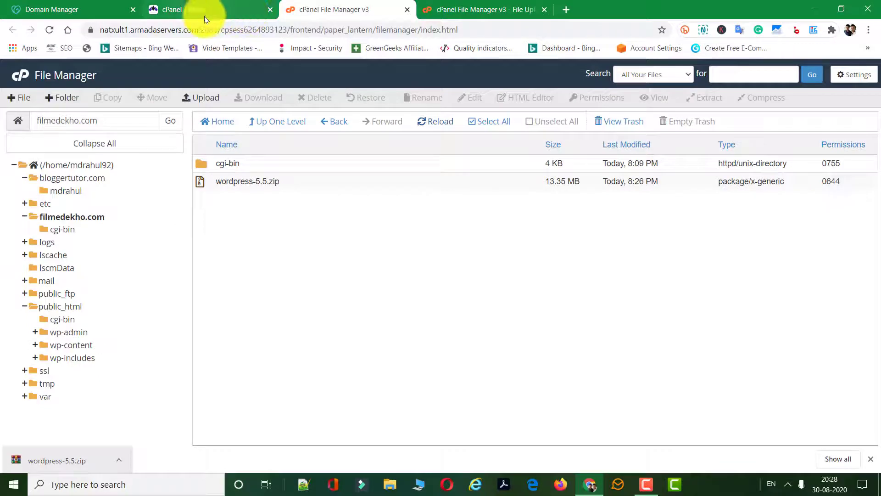
left_click(220, 11)
scroll(195, 209, "up", 5)
scroll(195, 209, "up", 3)
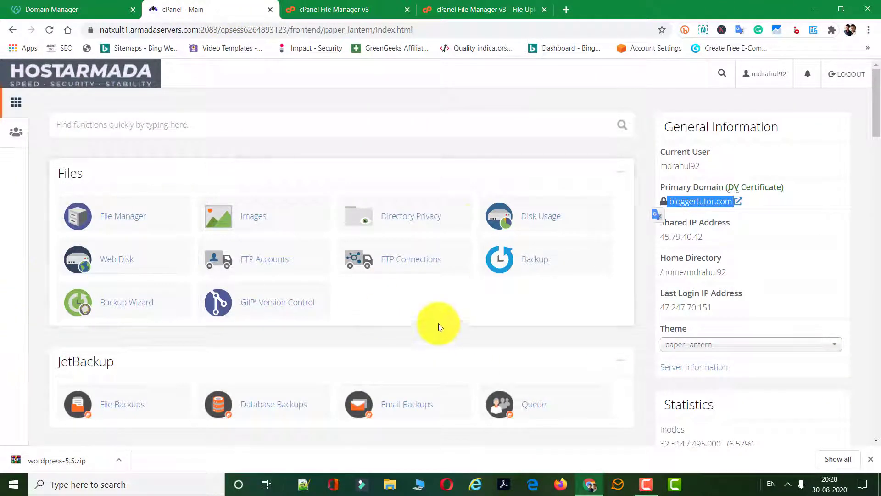
Find the MySQL Databases tool by searching 'my' in cPanel
scroll(395, 264, "down", 4)
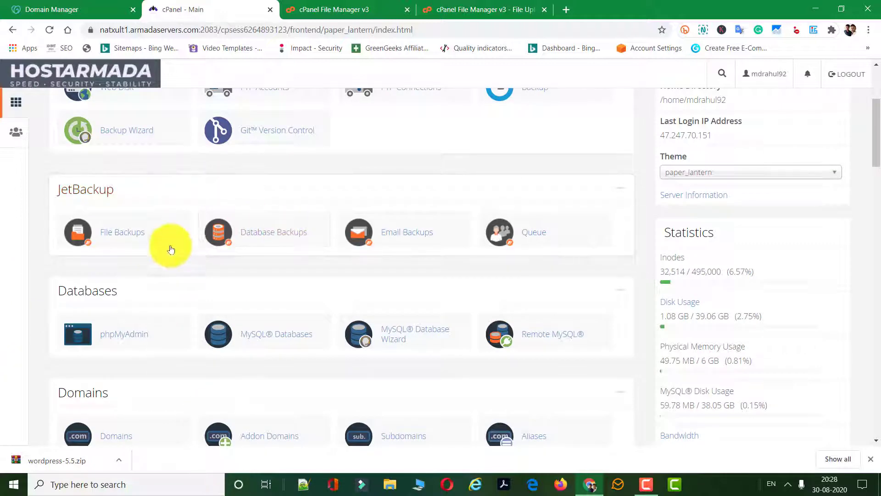
scroll(179, 229, "up", 4)
left_click(134, 133)
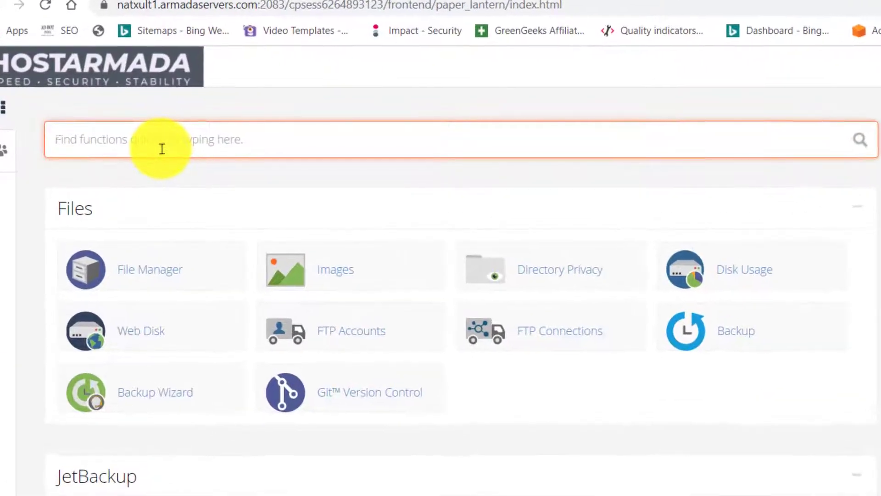
type("my")
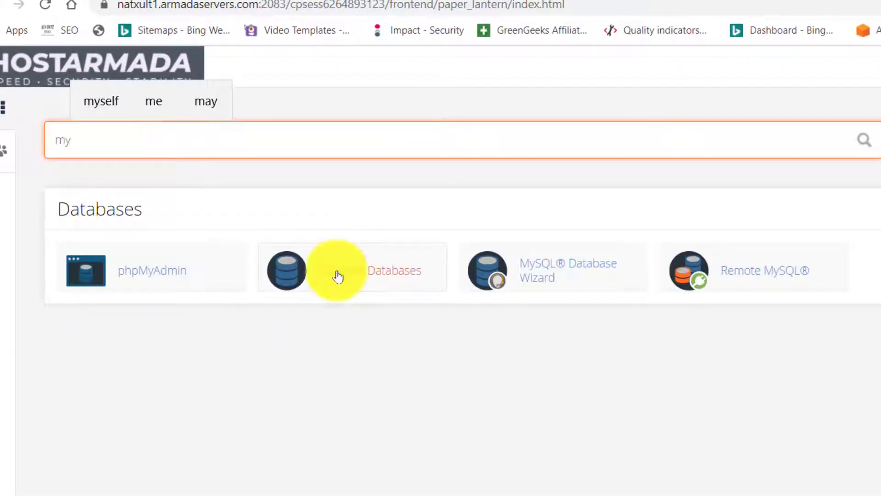
left_click(335, 274)
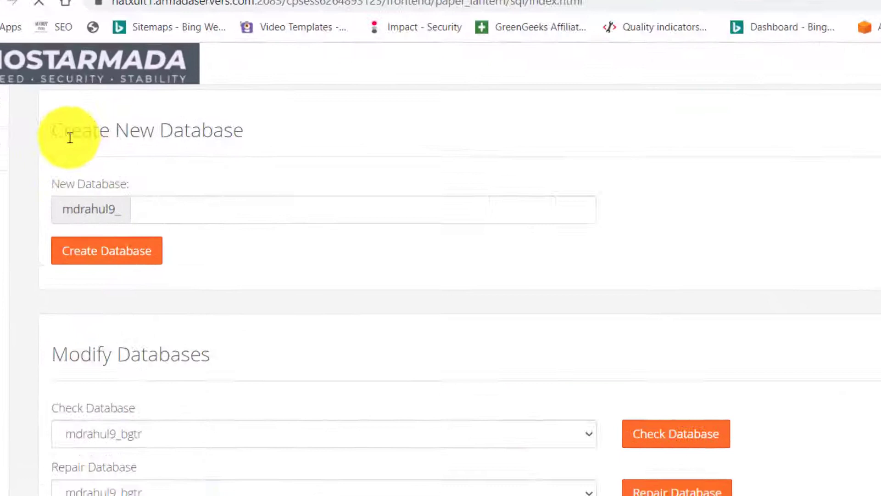
Create the database firstdatabase and confirm it appears under Current Databases
left_click_drag(59, 236, 155, 233)
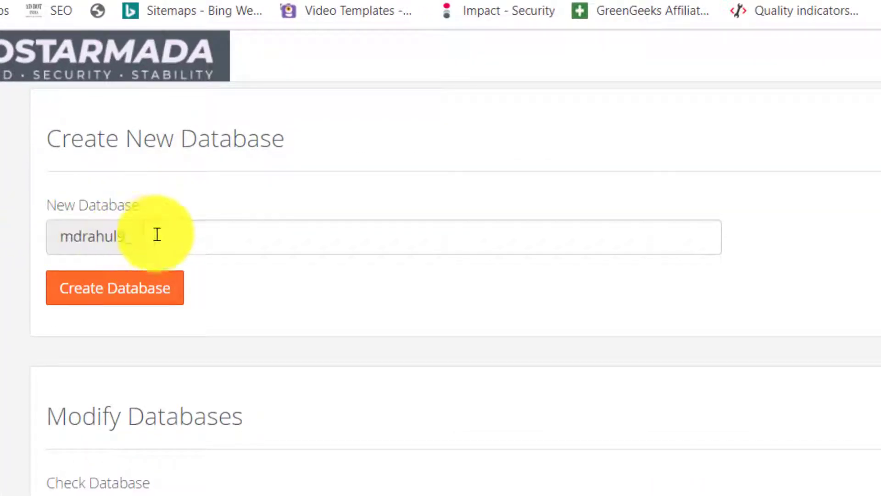
left_click(207, 236)
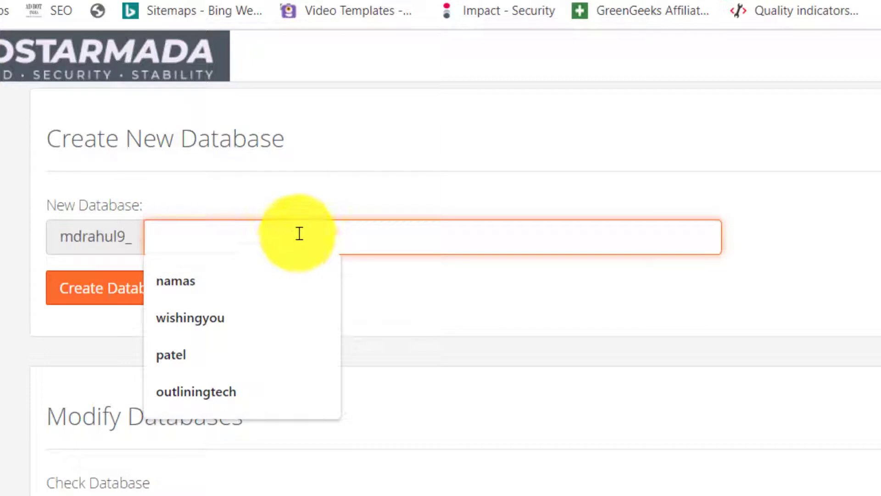
type("first")
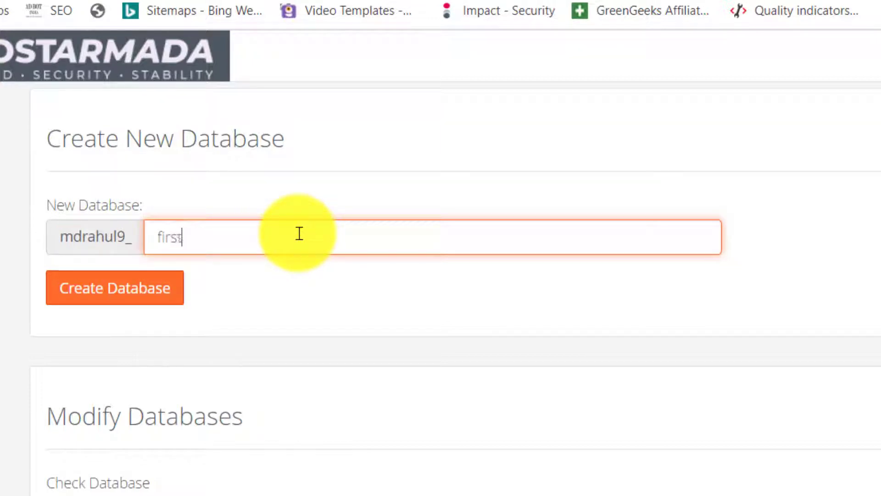
type("database")
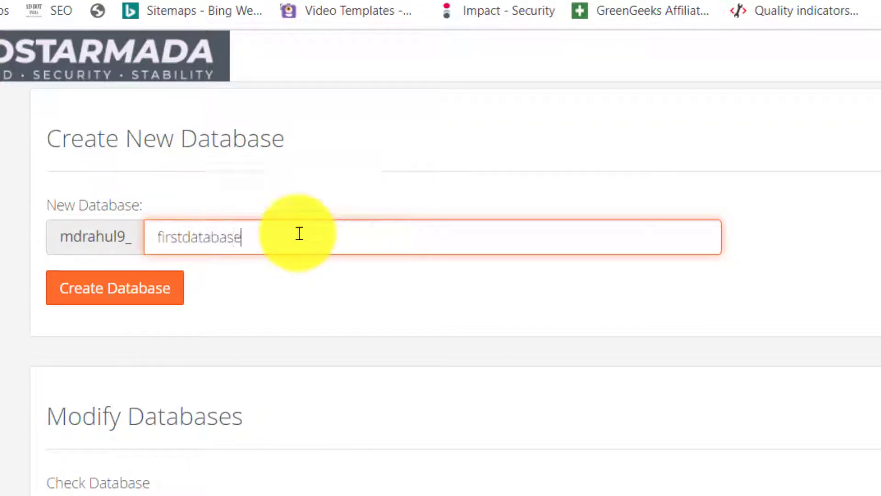
left_click(140, 296)
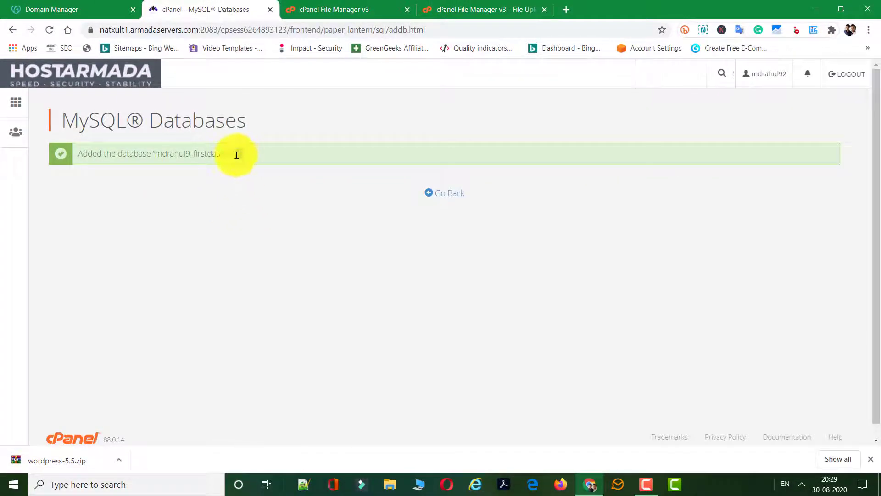
left_click(443, 192)
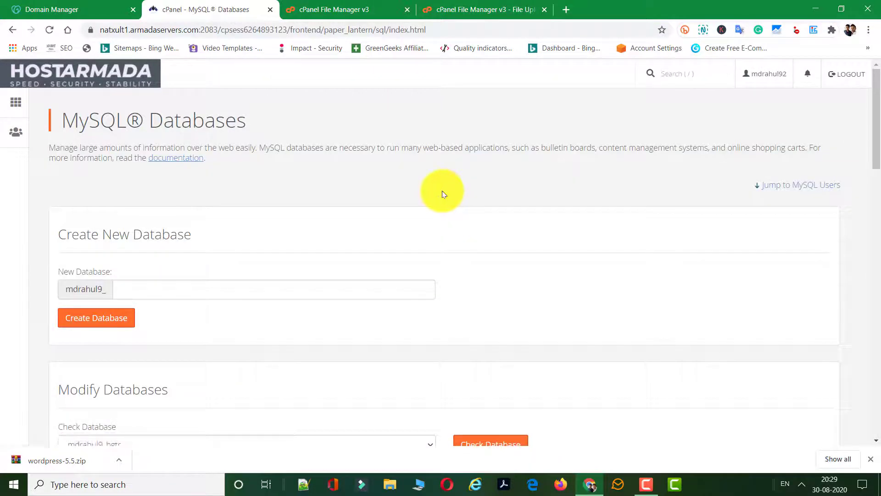
scroll(331, 258, "down", 6)
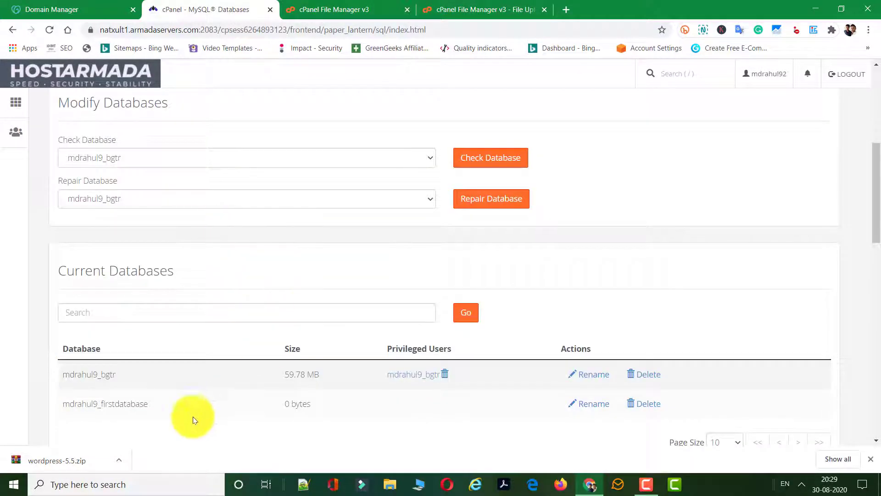
double_click(87, 404)
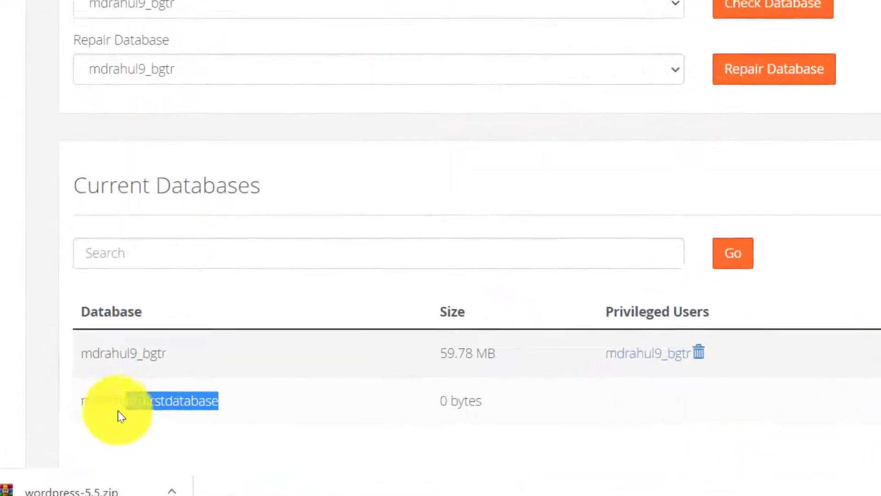
scroll(306, 297, "up", 6)
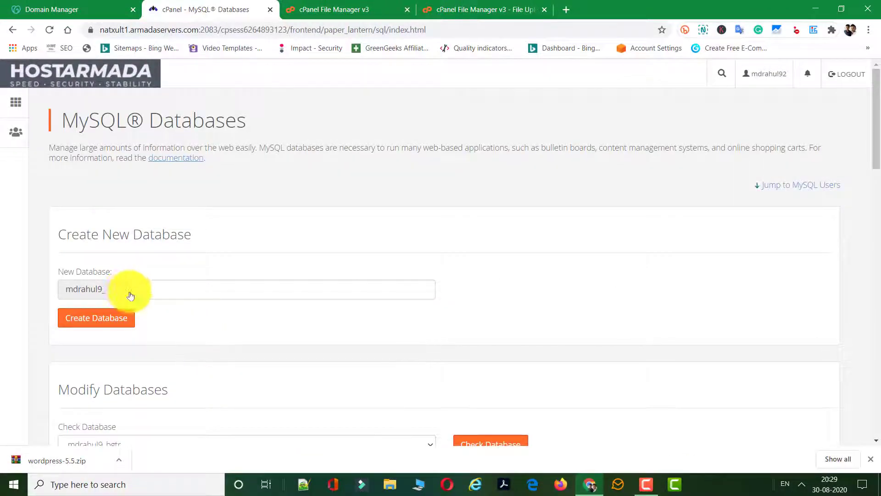
scroll(176, 193, "down", 5)
scroll(170, 266, "down", 12)
scroll(175, 257, "up", 2)
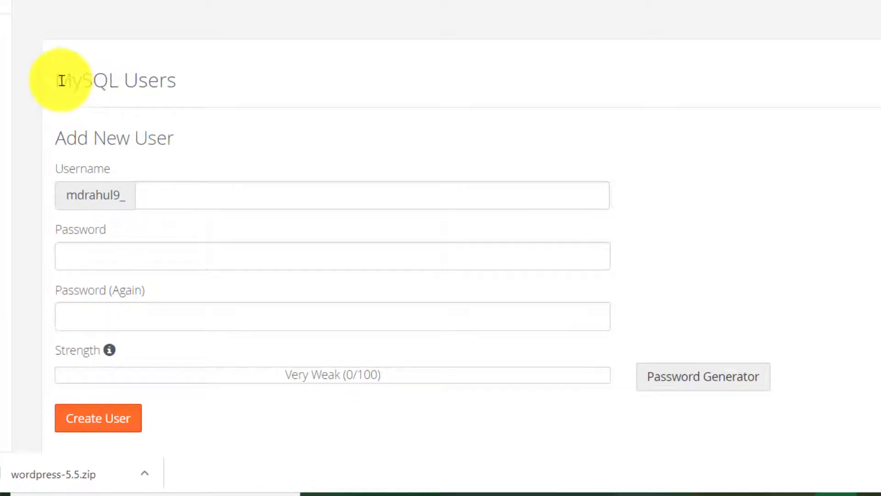
Enter firstdatabaseuser as the new MySQL user's username
left_click_drag(59, 80, 175, 83)
left_click(202, 193)
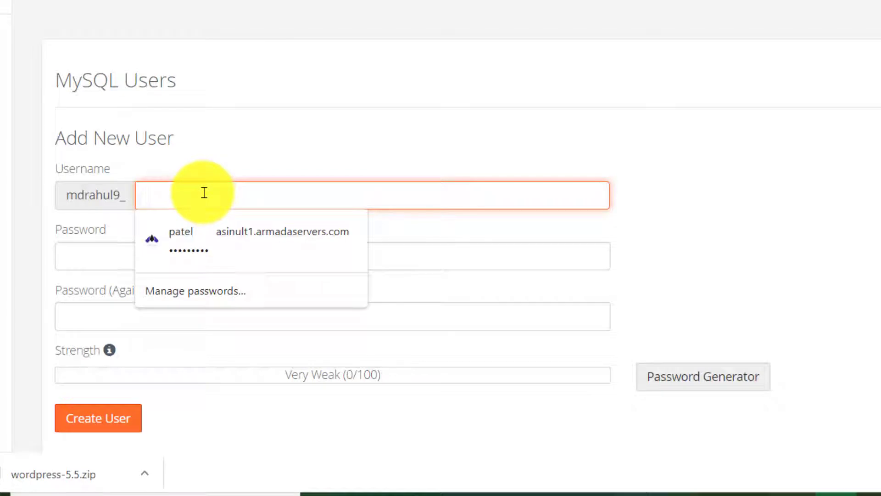
type("first")
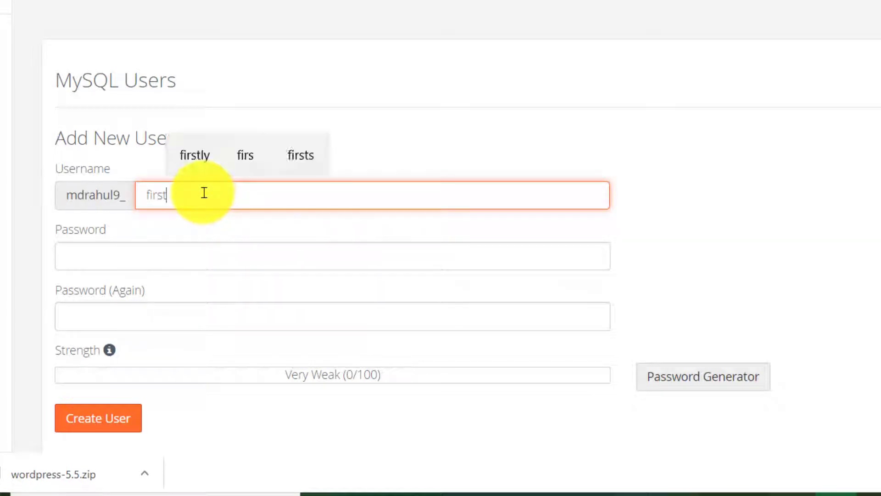
type("databas")
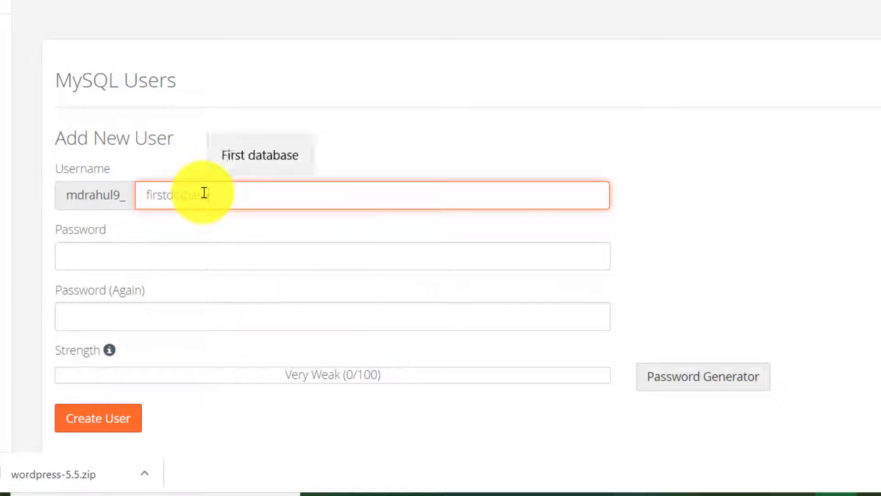
type("euser")
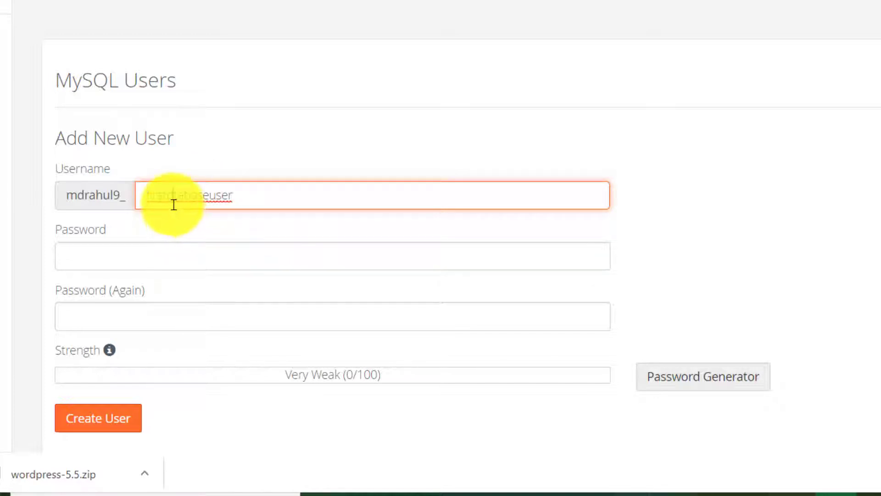
left_click(176, 202)
left_click(189, 201)
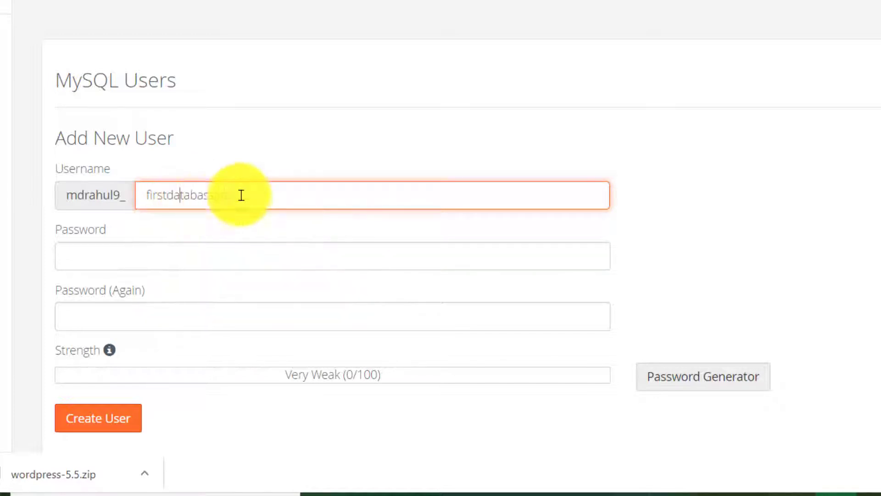
left_click(288, 196)
left_click(366, 144)
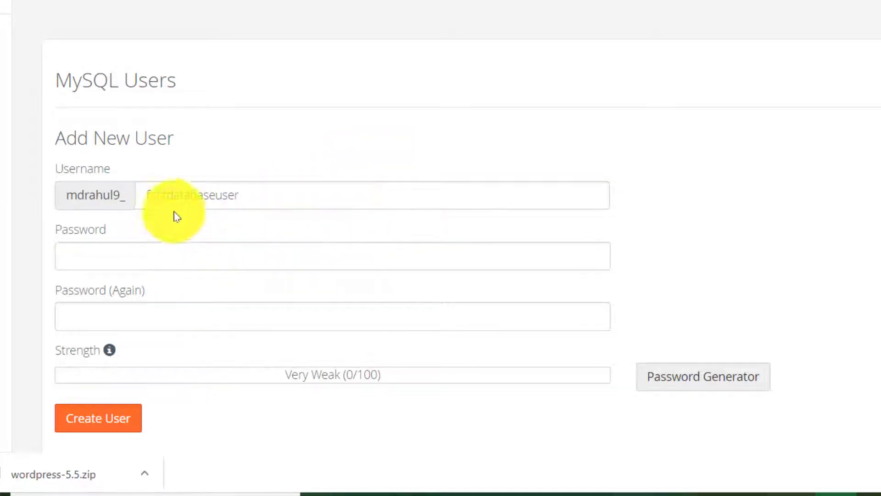
Type and confirm a Very Strong password, create the user, then go back
left_click(136, 251)
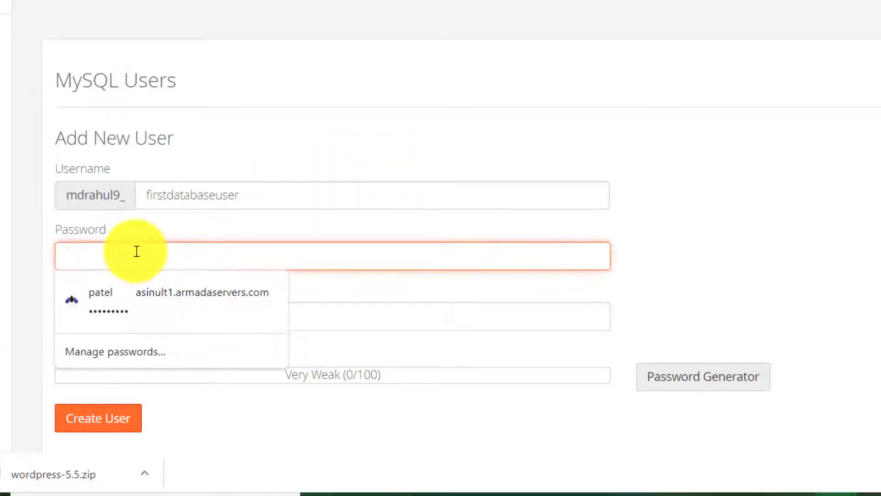
type("????????????")
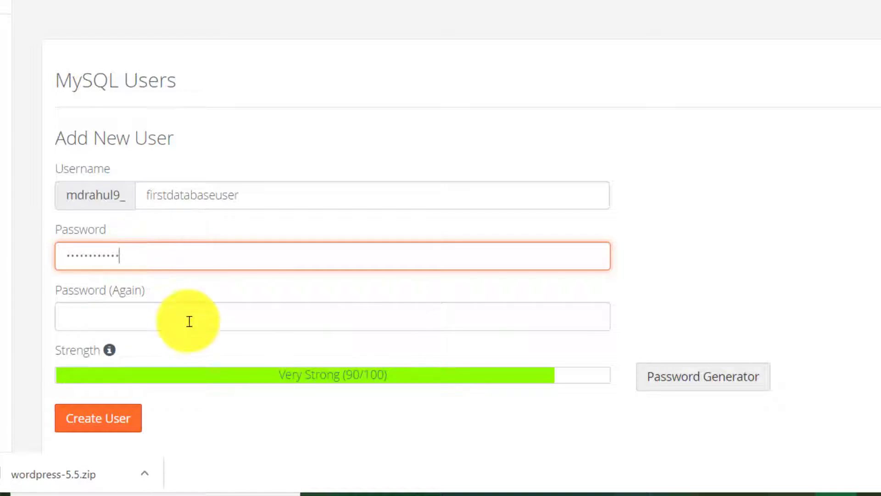
left_click(189, 319)
type("????????????")
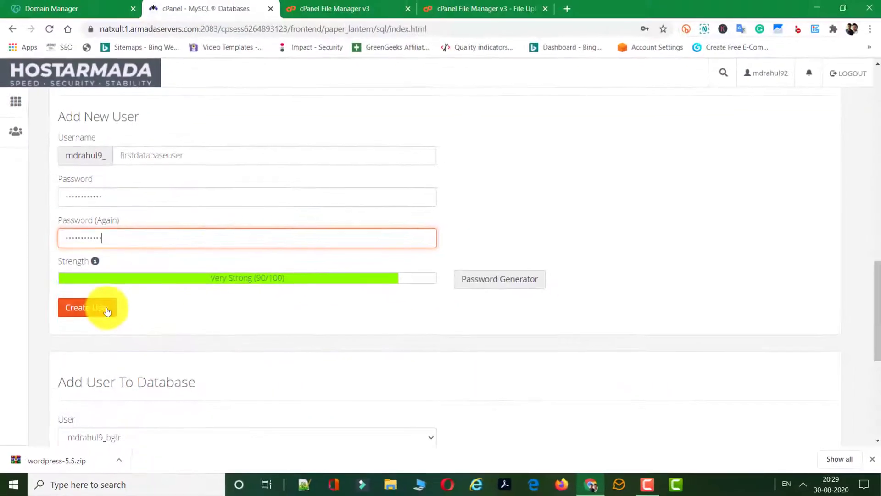
left_click(124, 419)
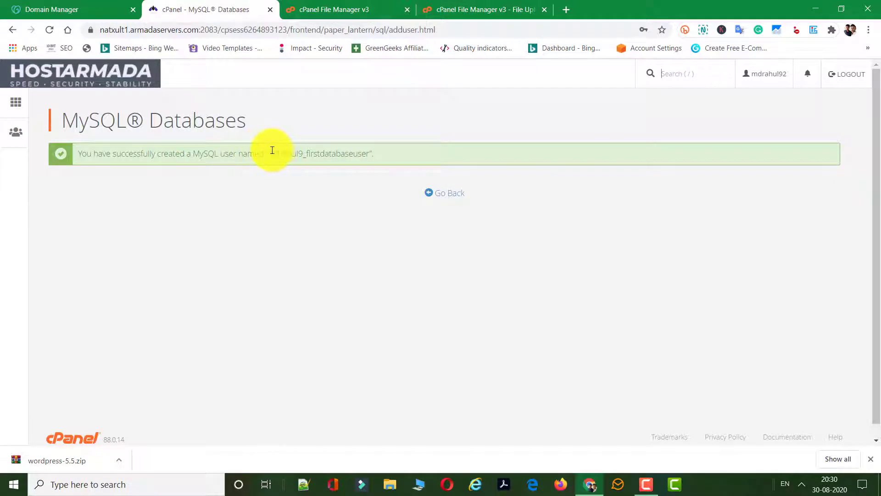
left_click_drag(272, 152, 367, 154)
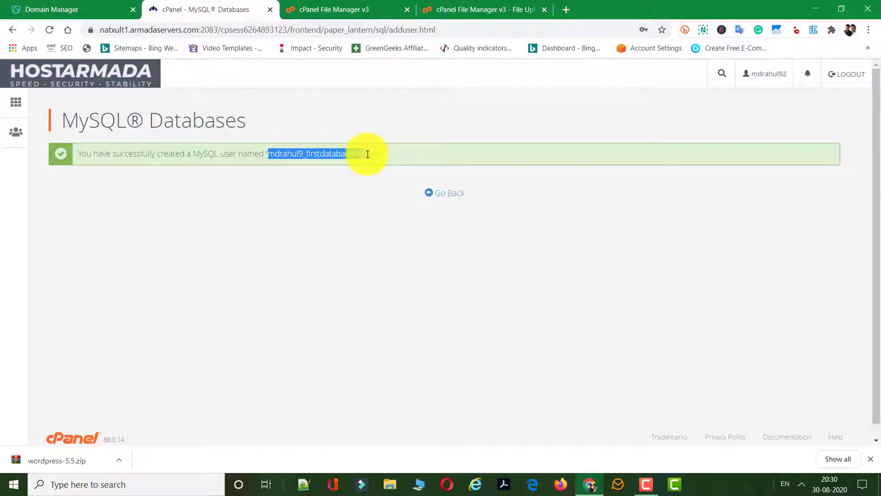
left_click(463, 197)
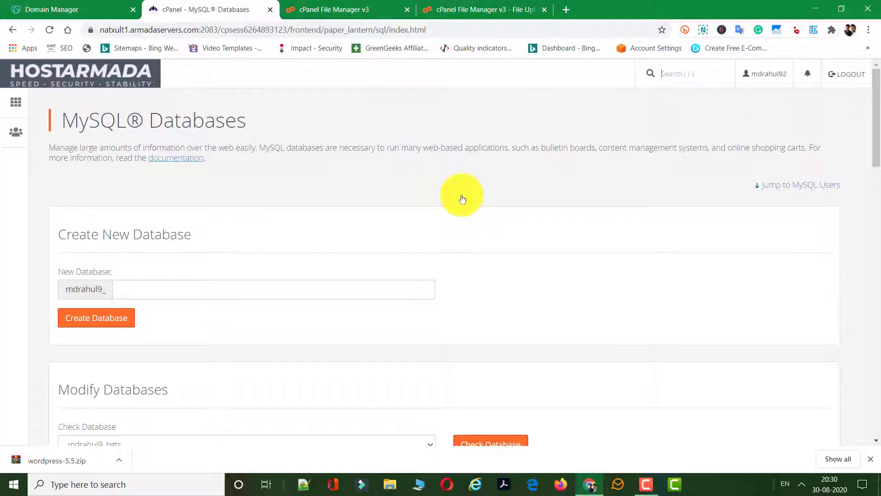
scroll(461, 198, "down", 15)
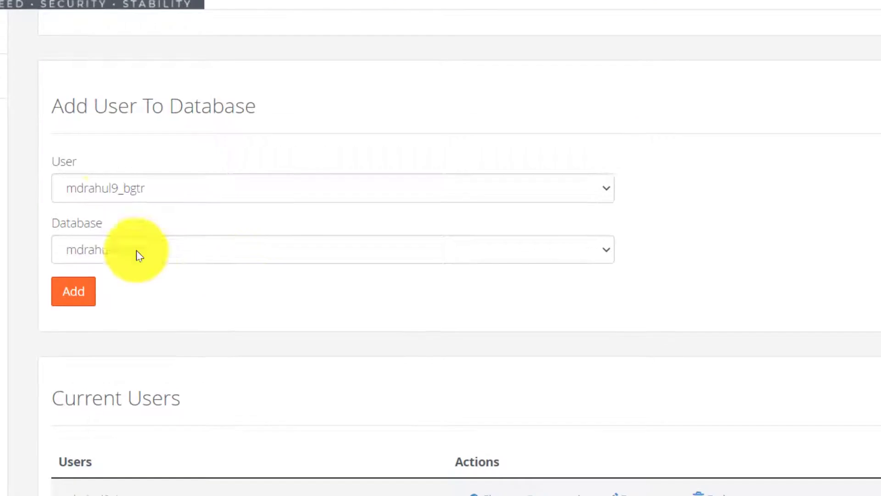
Review the Add User To Database section of the MySQL Databases page
left_click_drag(109, 112, 286, 116)
left_click(507, 111)
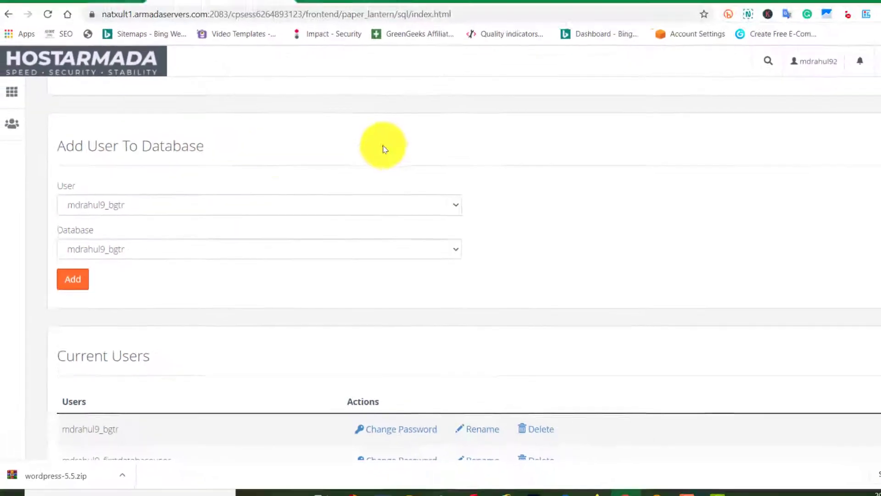
scroll(385, 149, "up", 15)
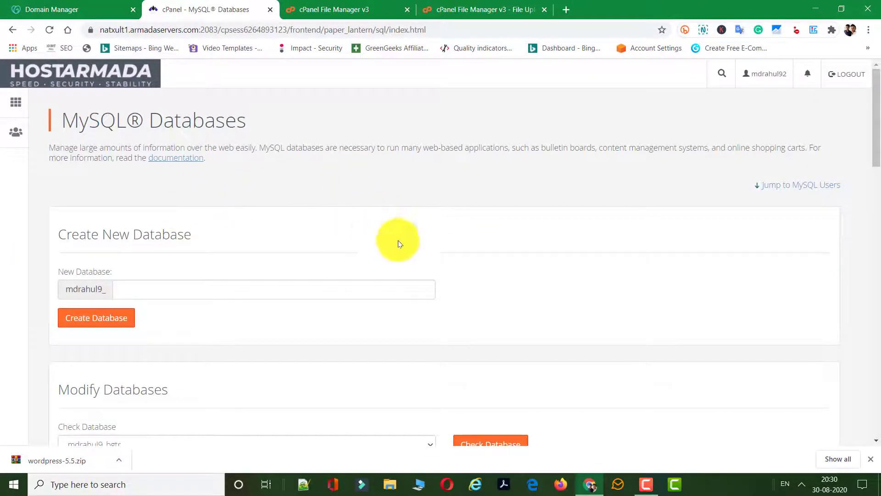
left_click_drag(112, 221, 183, 227)
scroll(315, 210, "down", 6)
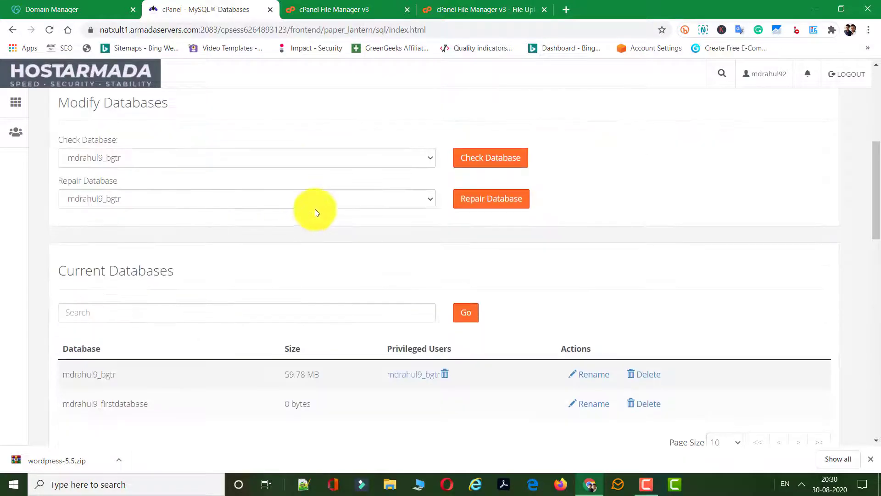
scroll(101, 281, "down", 5)
scroll(102, 282, "down", 4)
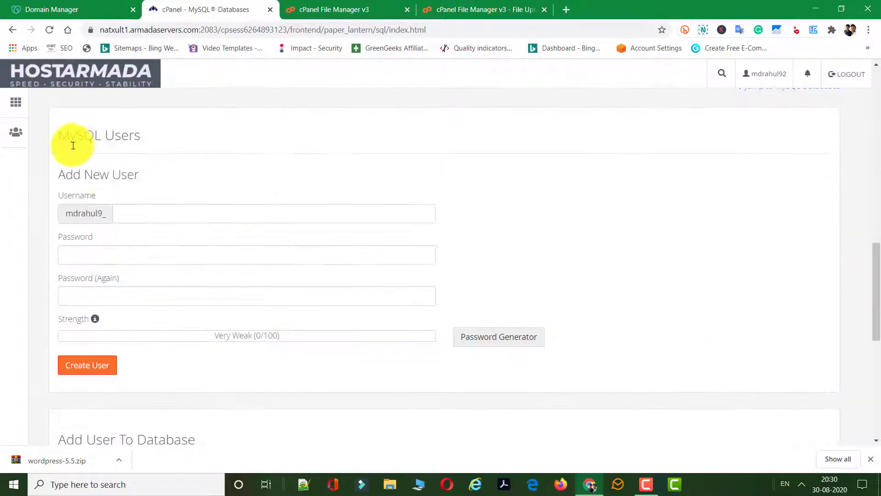
left_click_drag(63, 141, 116, 139)
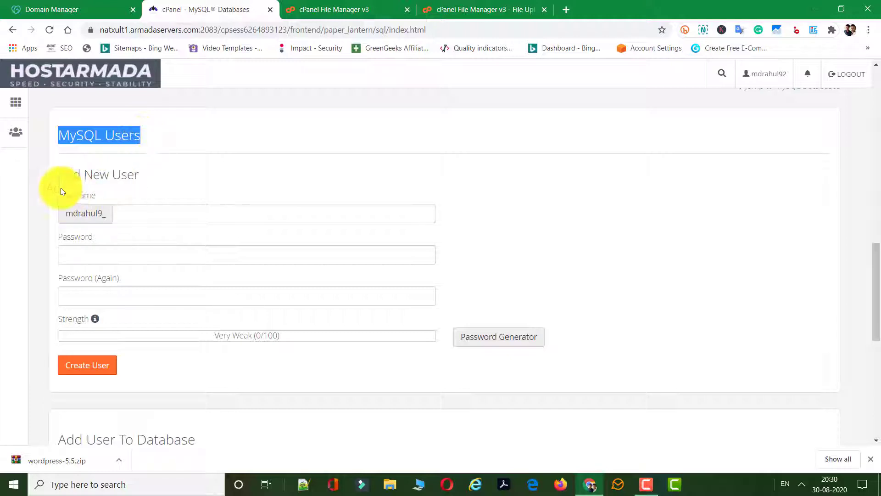
left_click_drag(58, 175, 157, 183)
scroll(152, 188, "down", 7)
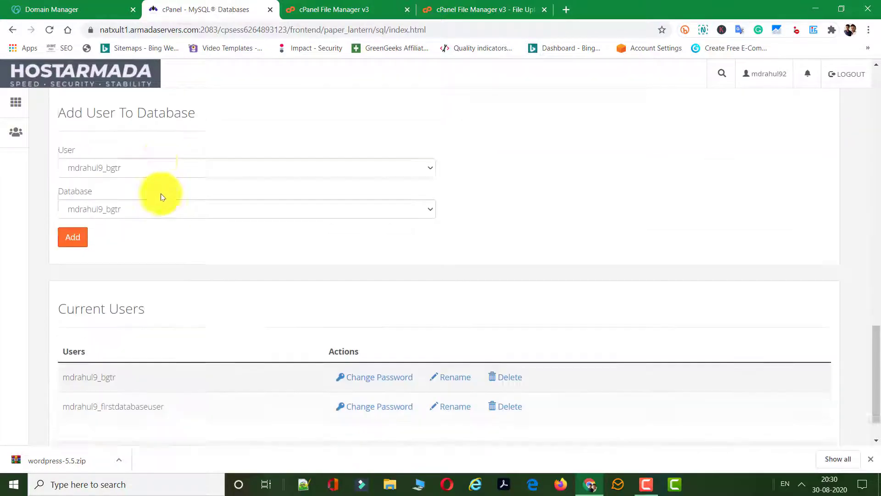
scroll(156, 195, "up", 3)
left_click_drag(97, 232, 183, 232)
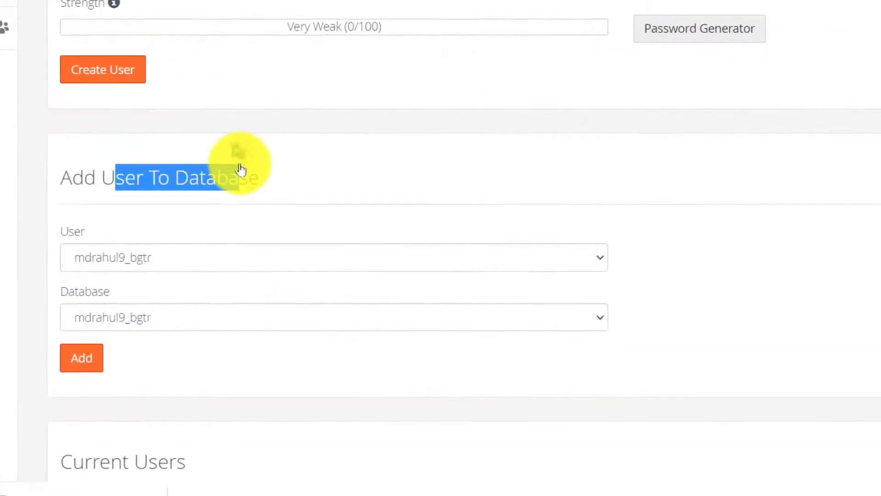
Select firstdatabaseuser and firstdatabase in the dropdowns and add the user
left_click(181, 267)
left_click(204, 294)
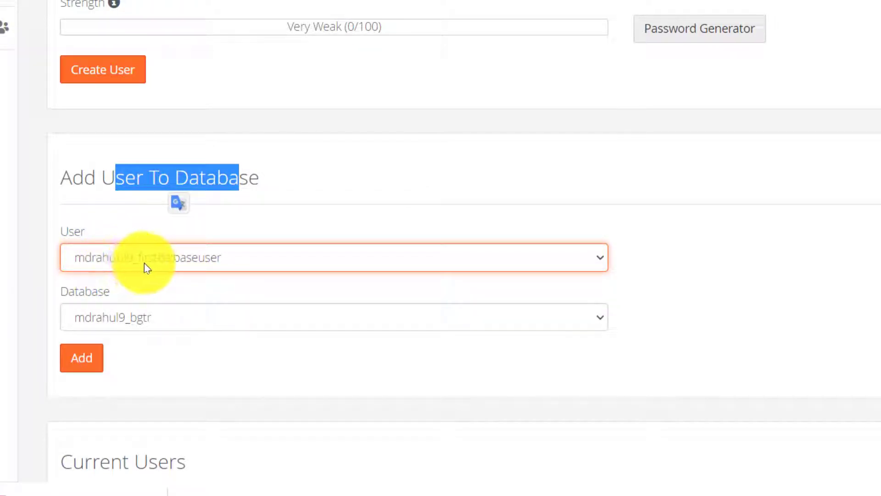
left_click(252, 313)
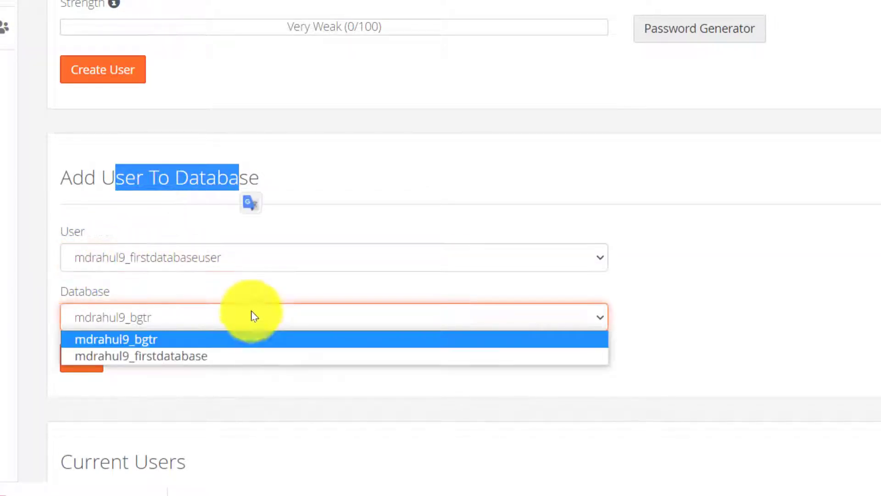
left_click(254, 351)
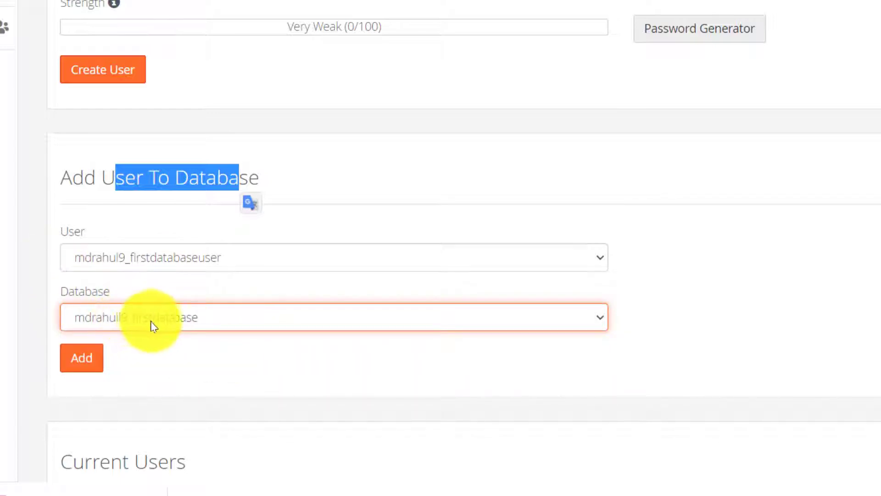
left_click(81, 358)
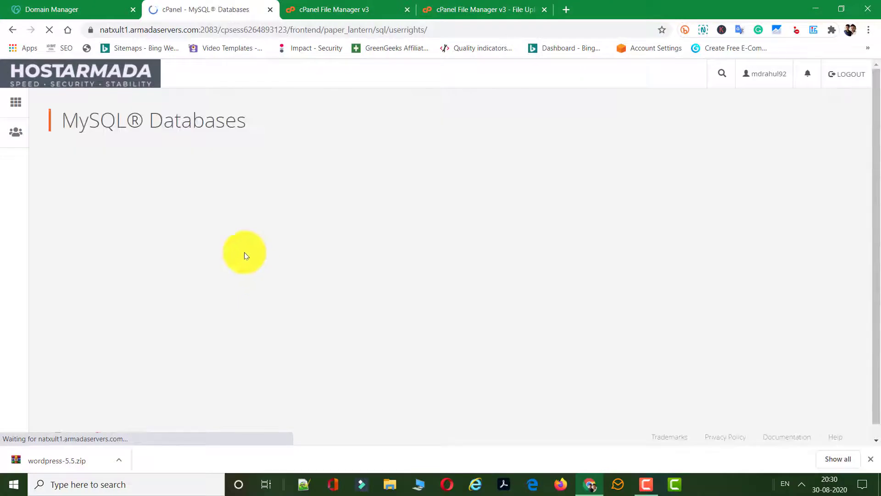
Give firstdatabaseuser ALL PRIVILEGES on firstdatabase and save with Make Changes
scroll(307, 168, "down", 5)
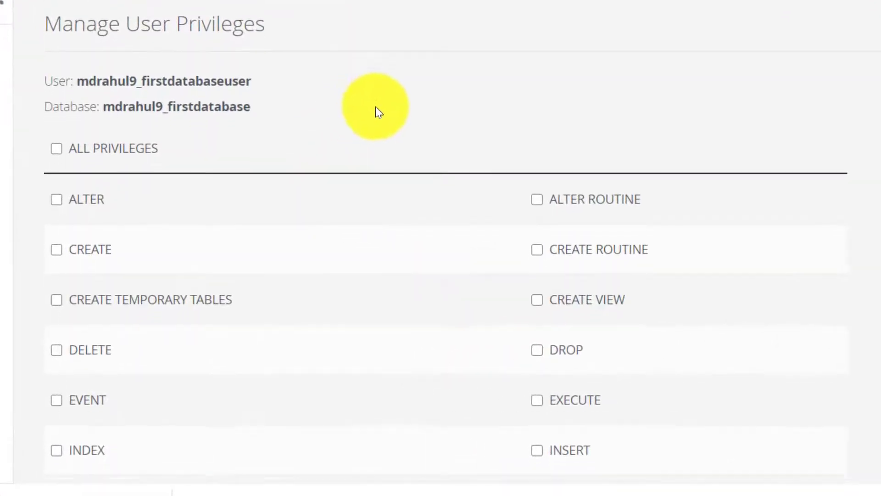
scroll(175, 331, "up", 2)
scroll(188, 329, "up", 2)
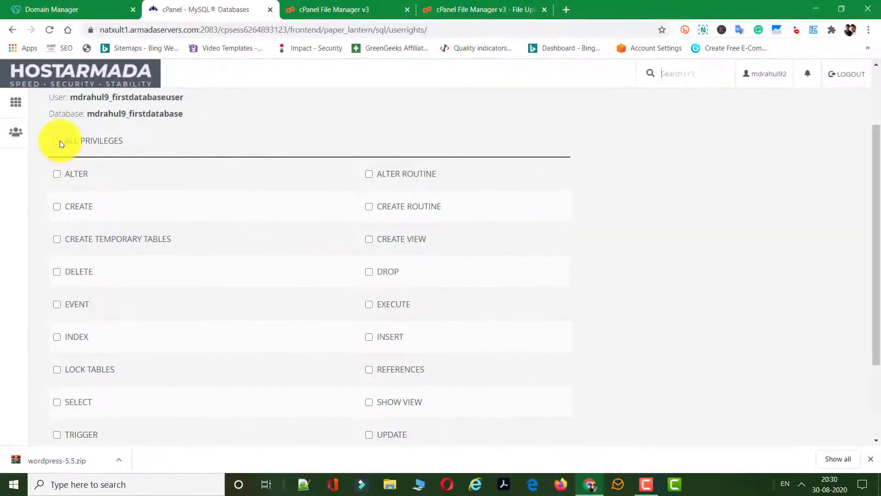
left_click(58, 142)
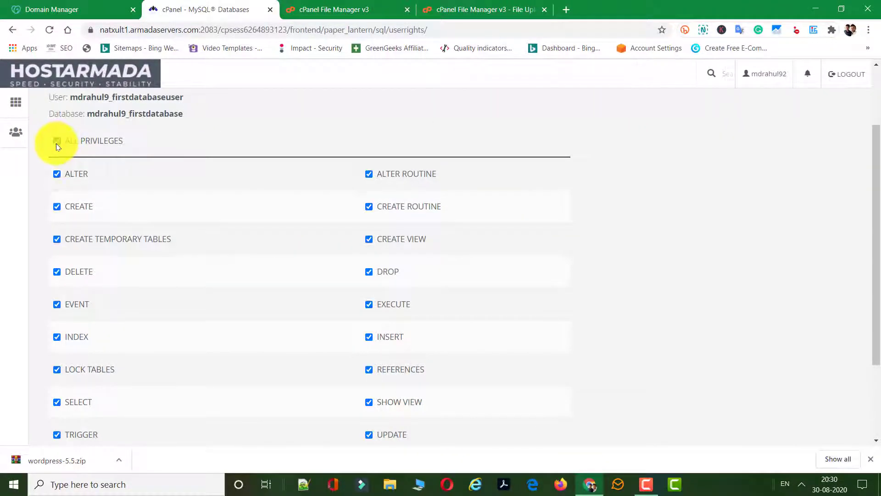
scroll(243, 206, "down", 3)
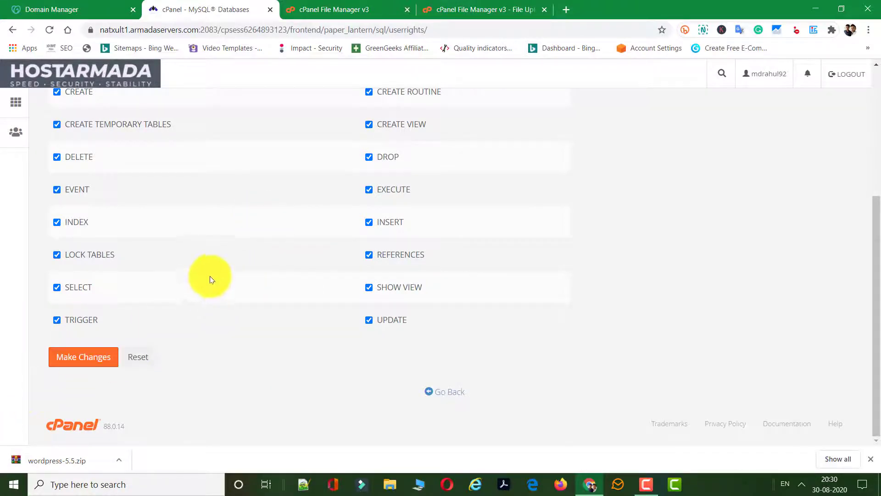
scroll(211, 279, "up", 5)
scroll(110, 394, "down", 5)
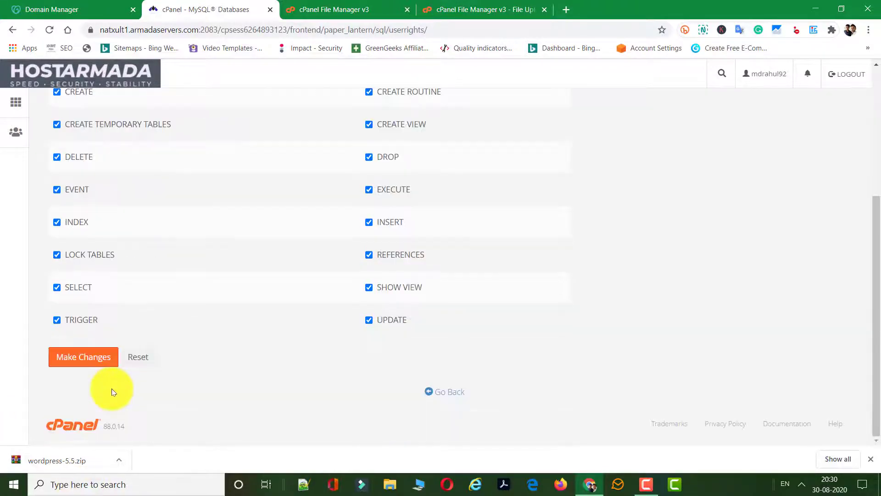
left_click(93, 361)
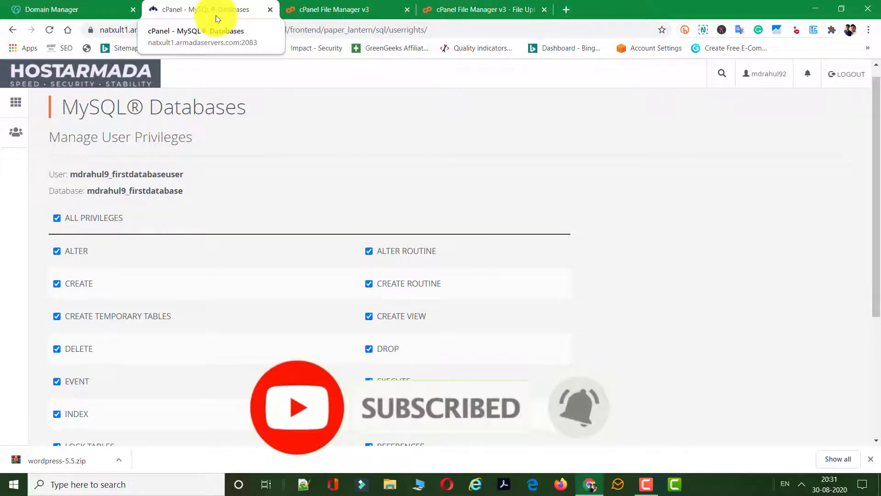
In File Manager, extract wordpress-5.5.zip into /filmedekho.com and close the results
left_click(330, 11)
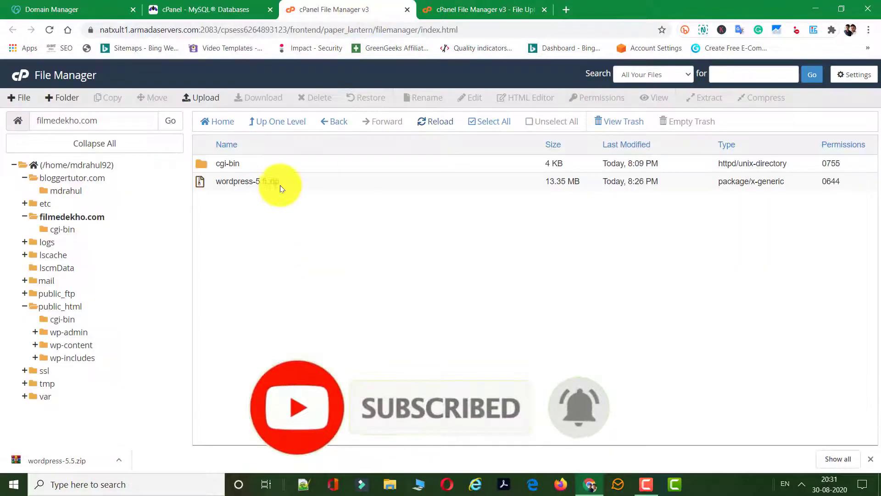
left_click(280, 185)
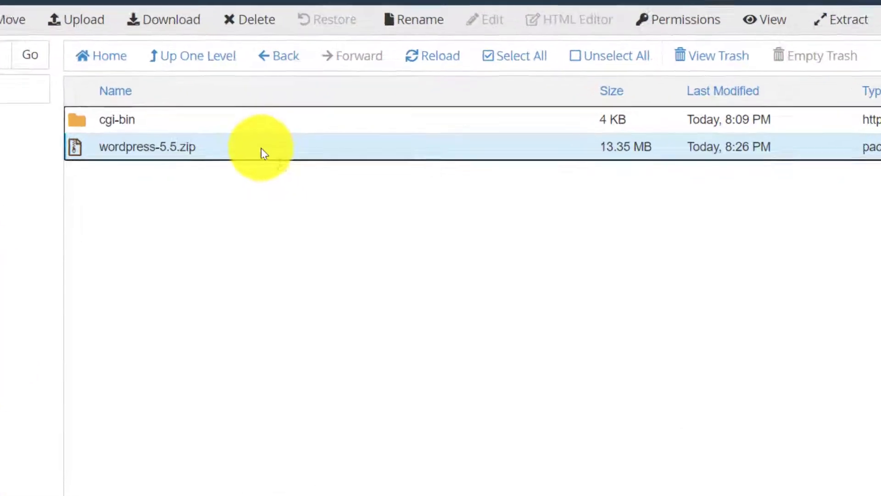
right_click(320, 183)
left_click(271, 180)
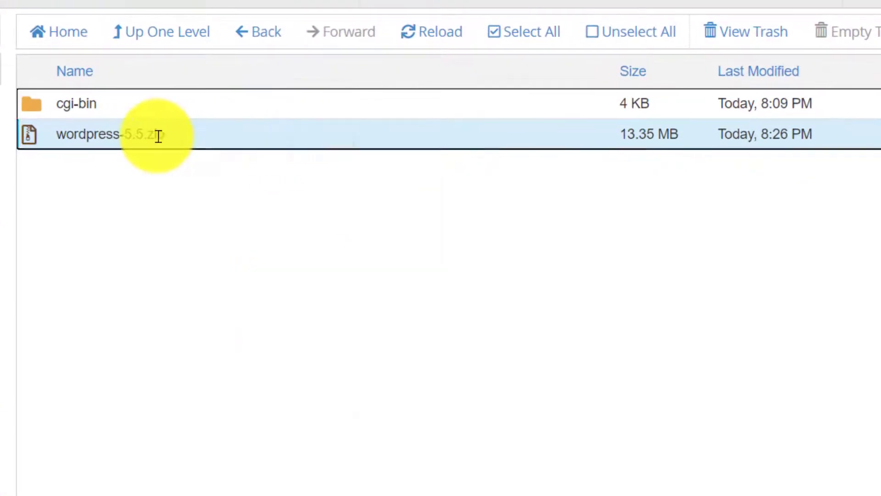
right_click(271, 181)
left_click(281, 352)
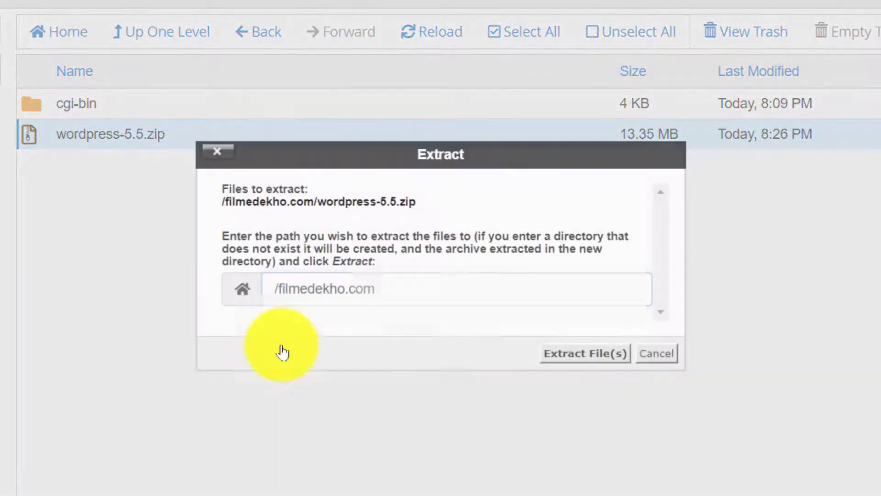
left_click(585, 354)
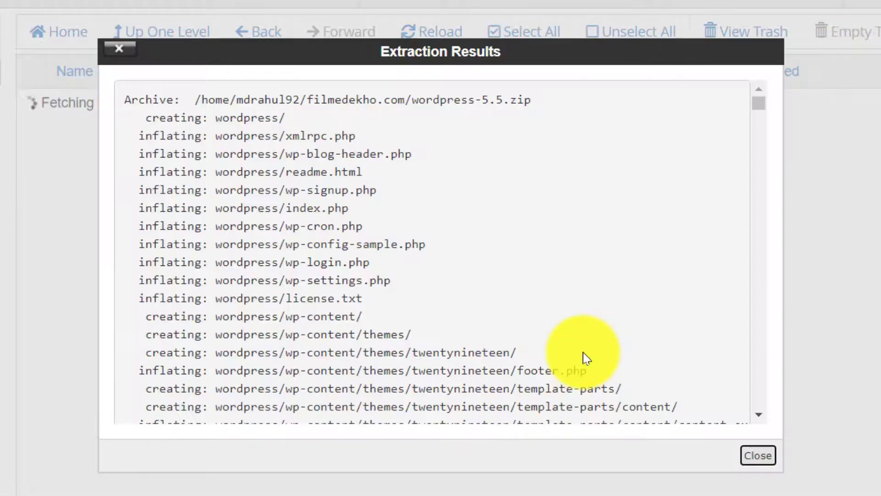
left_click(760, 457)
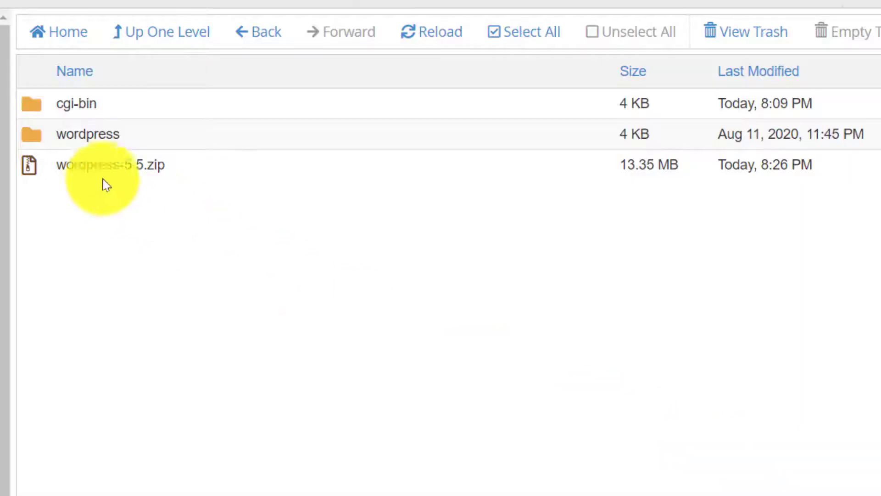
Open the wordpress folder, select all its files, and start moving them toward /filmedekho.com
double_click(225, 134)
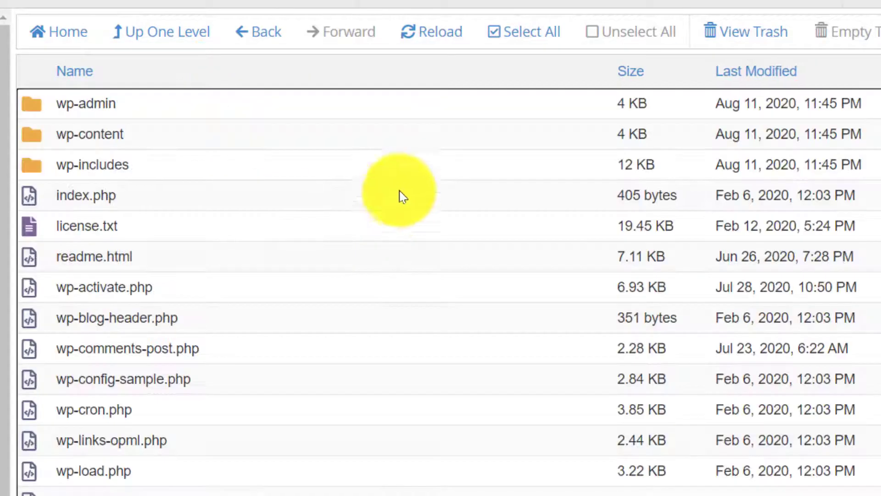
scroll(299, 457, "down", 2)
scroll(261, 402, "up", 2)
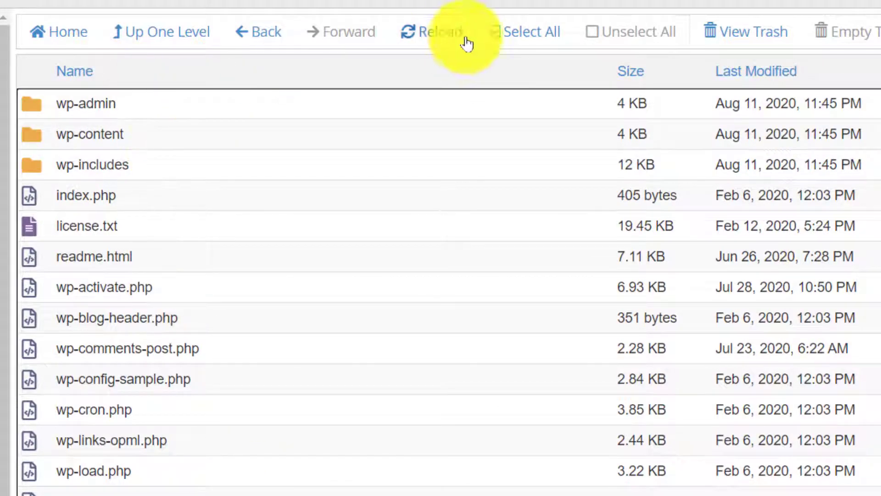
left_click(544, 42)
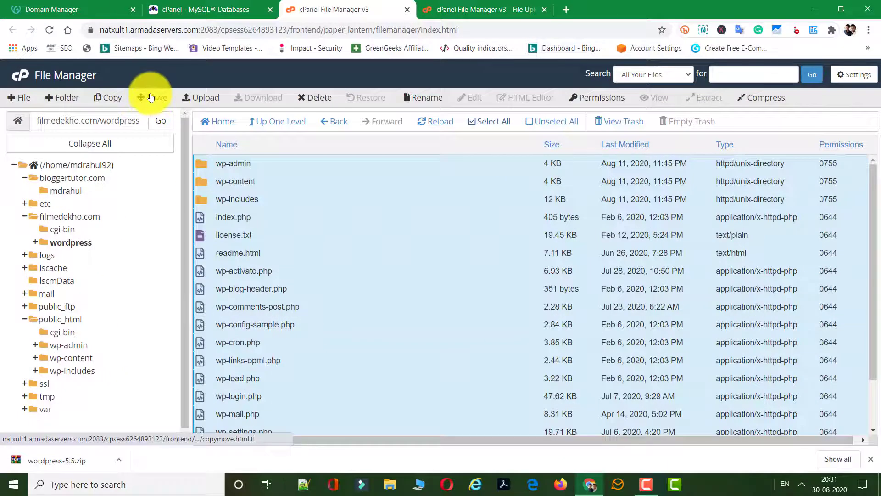
left_click(275, 176)
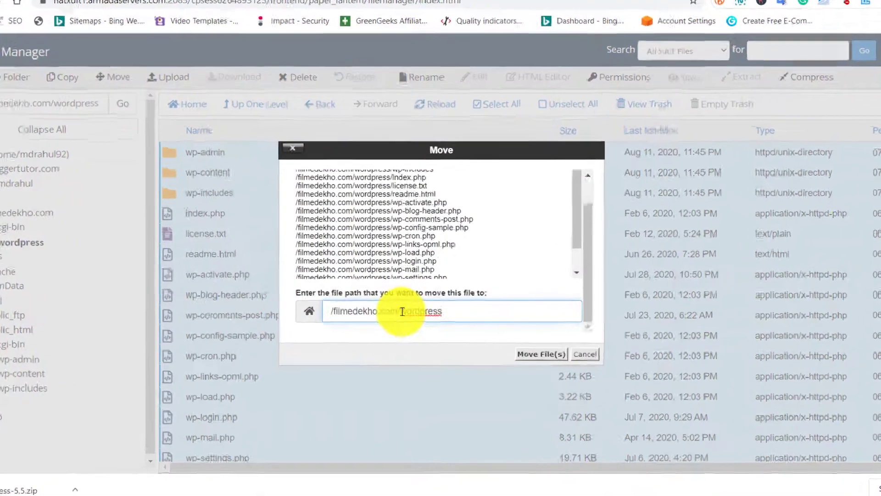
left_click_drag(401, 299, 446, 300)
left_click(461, 347)
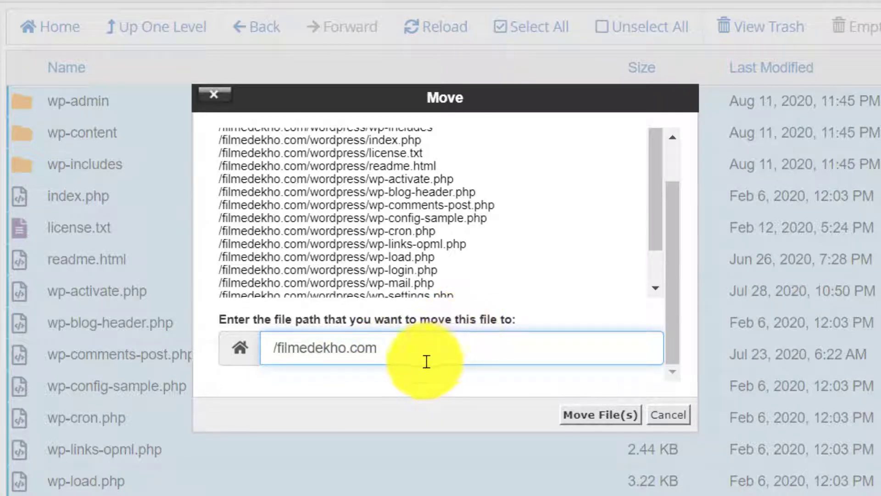
Set the Move destination back to /filmedekho.com and move the WordPress files there
left_click_drag(422, 364, 281, 335)
key("ctrl+c")
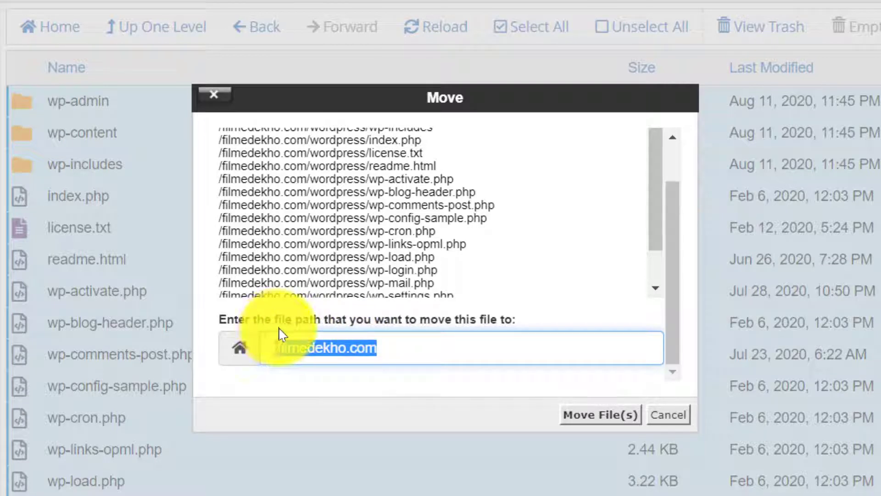
type("/")
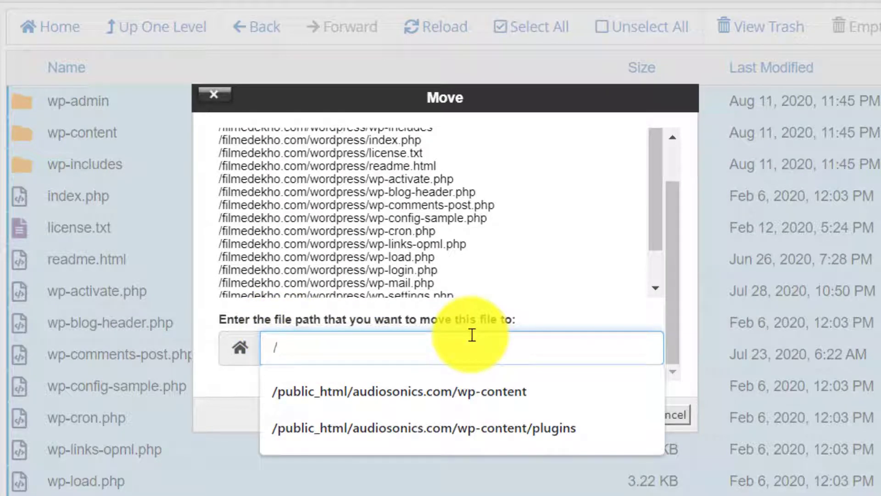
type("public")
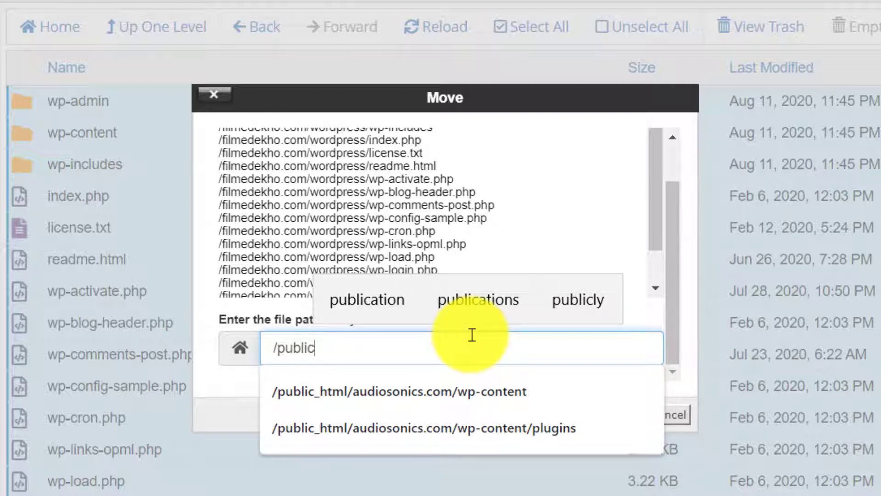
type("_html")
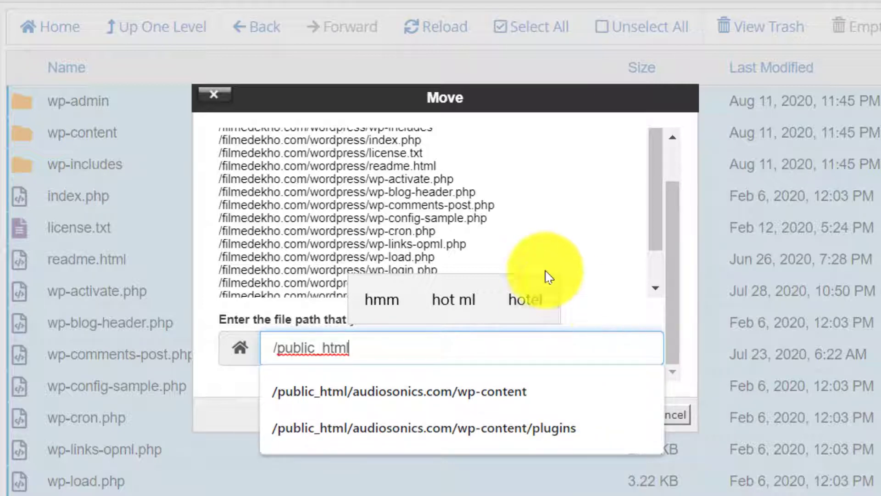
left_click_drag(464, 357, 285, 347)
key("ctrl+v")
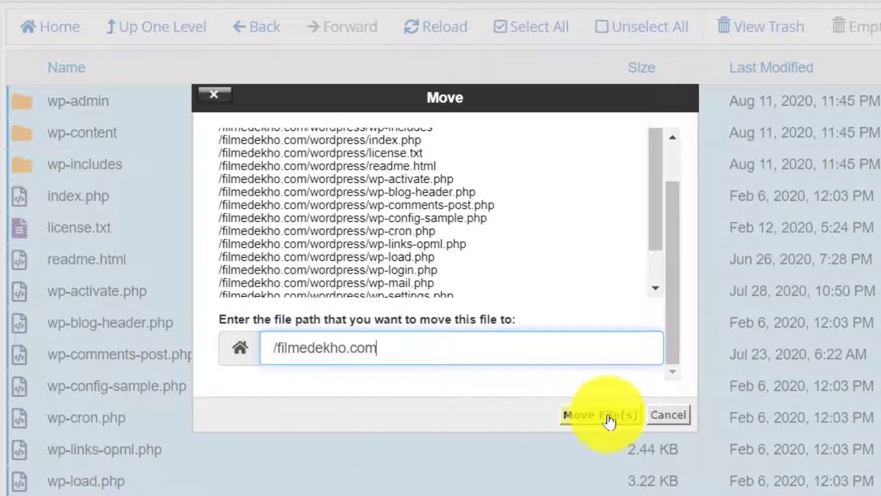
left_click_drag(387, 351, 281, 358)
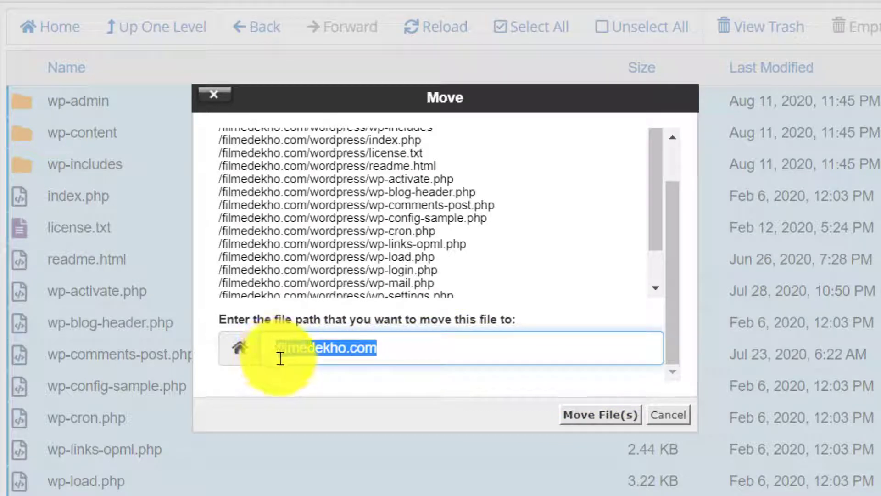
left_click(493, 351)
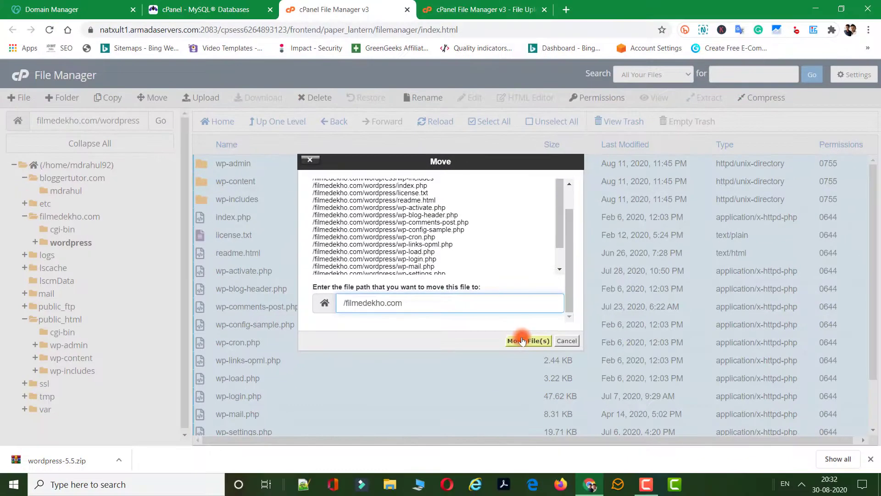
left_click(521, 344)
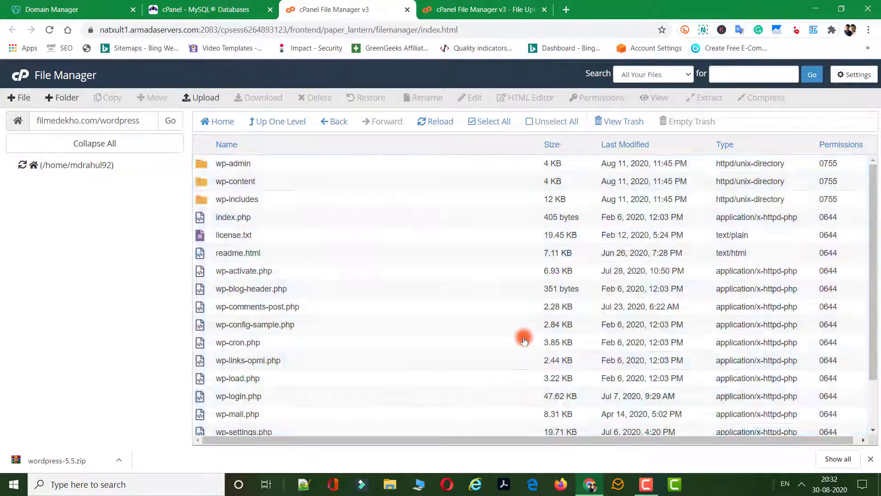
Go up to filmedekho.com, check the WordPress files are there, and select wordpress-5.5.zip
left_click(280, 122)
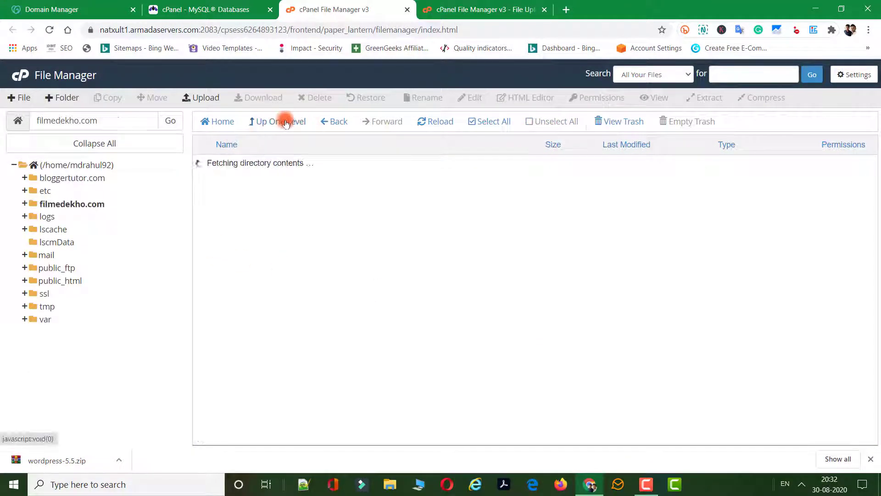
left_click(88, 205)
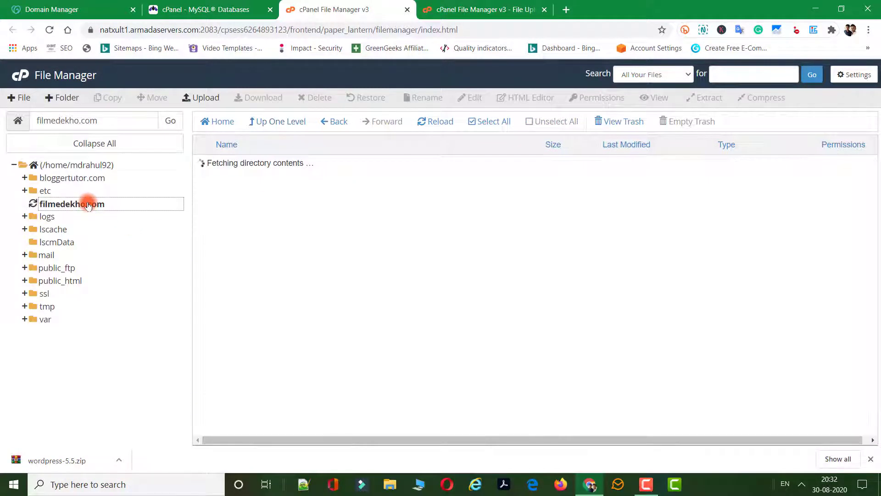
scroll(262, 264, "down", 1)
scroll(262, 264, "down", 2)
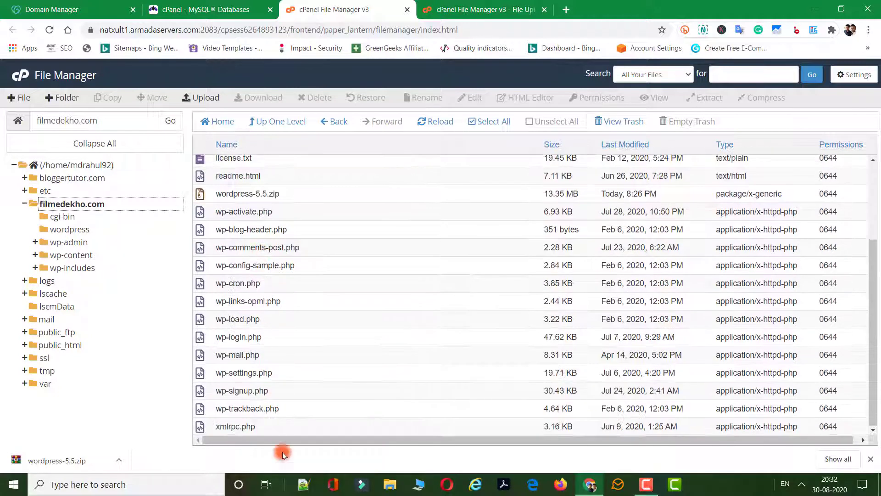
scroll(281, 381, "up", 3)
left_click(289, 306)
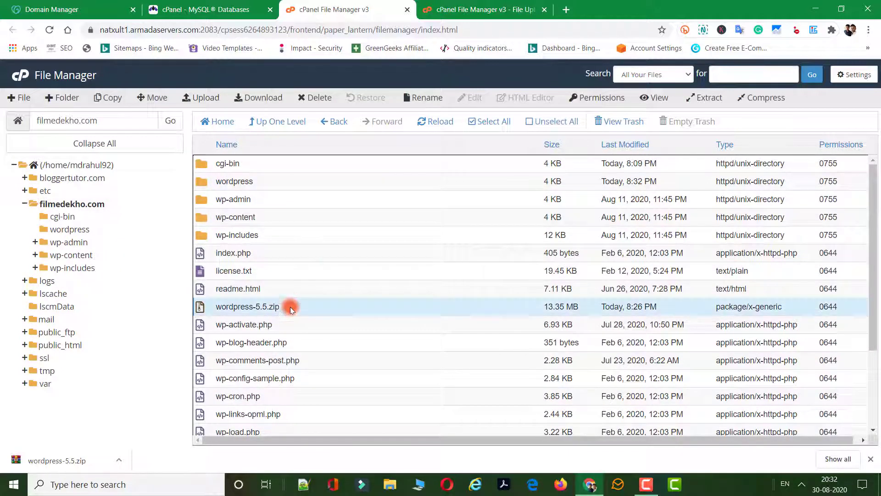
Delete wordpress-5.5.zip and the empty wordpress folder from filmedekho.com
left_click(316, 98)
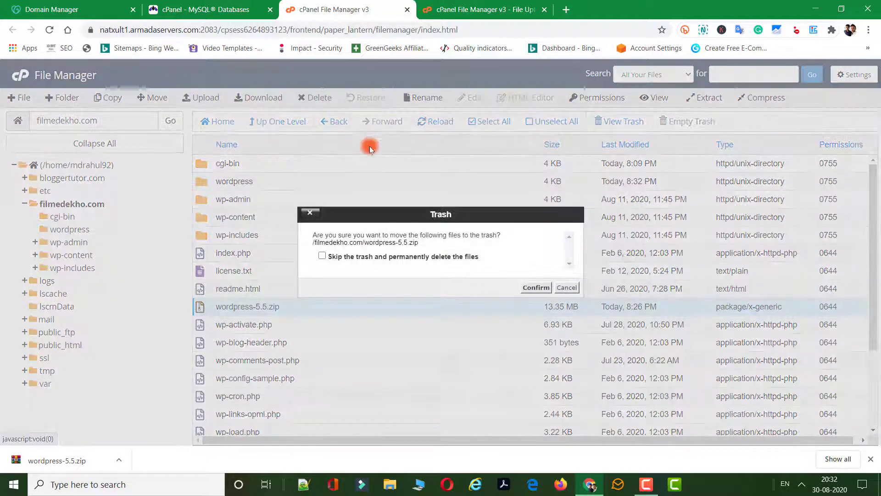
left_click(538, 281)
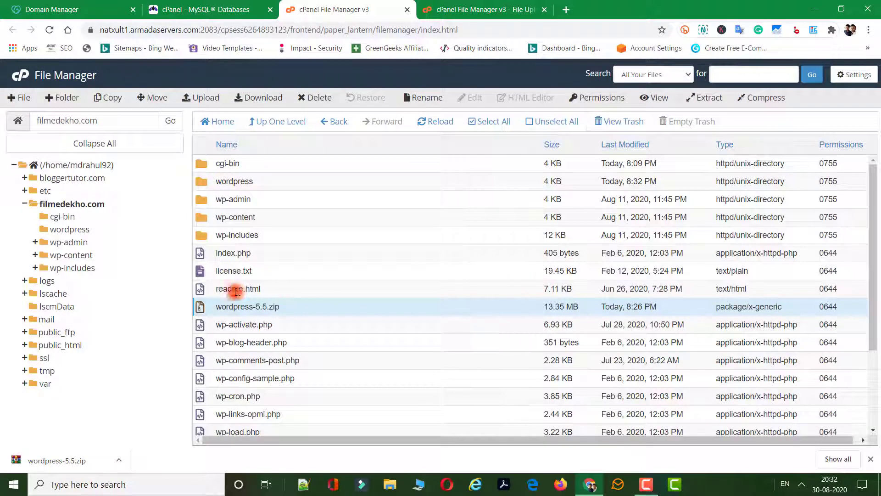
left_click(292, 185)
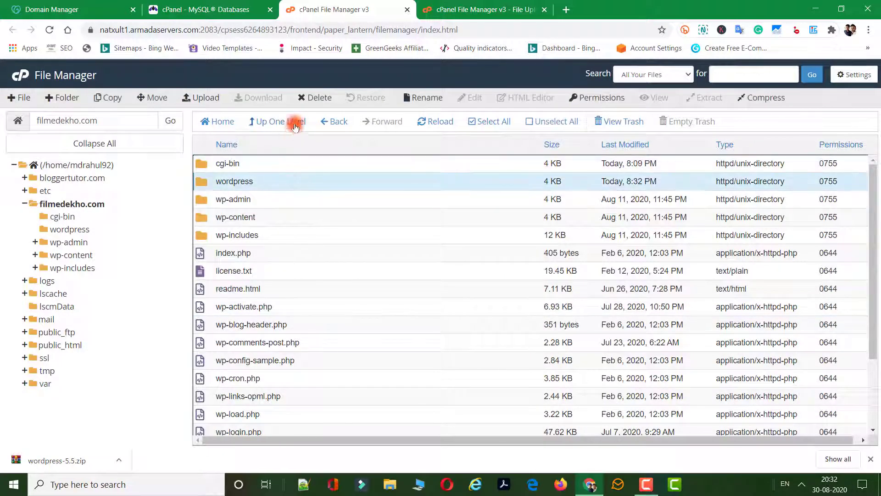
left_click(307, 97)
left_click(528, 289)
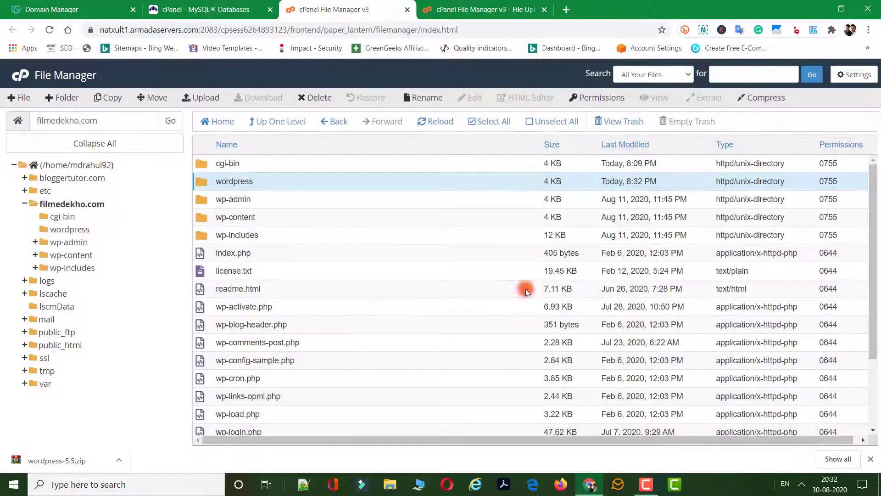
scroll(306, 316, "down", 3)
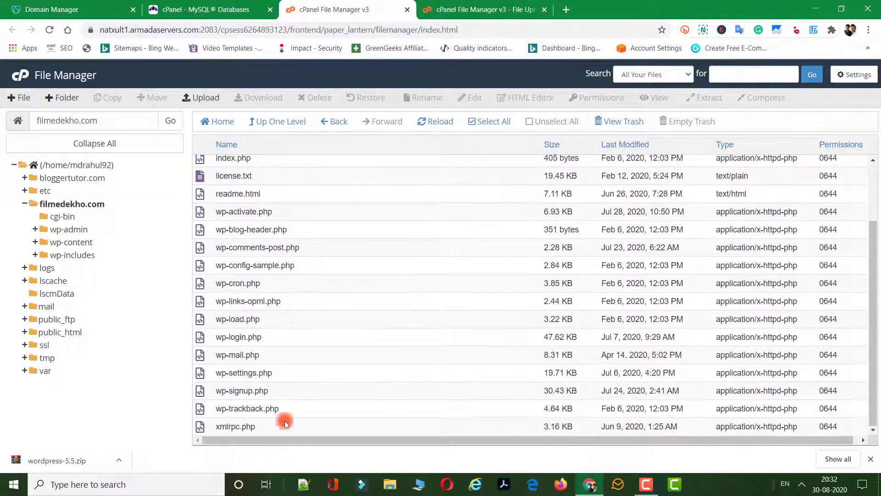
scroll(275, 269, "up", 3)
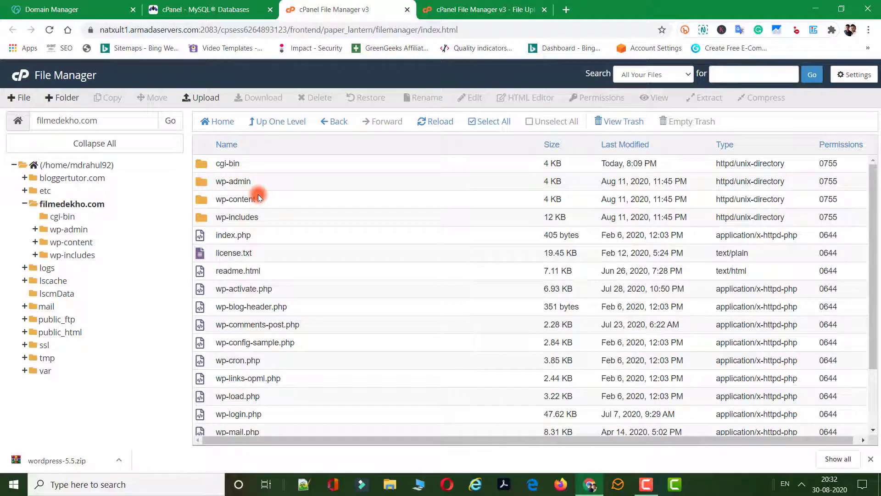
Load filmedekho.com in a new browser tab to launch the WordPress setup-config.php wizard
left_click(564, 10)
type("filmedekho.com")
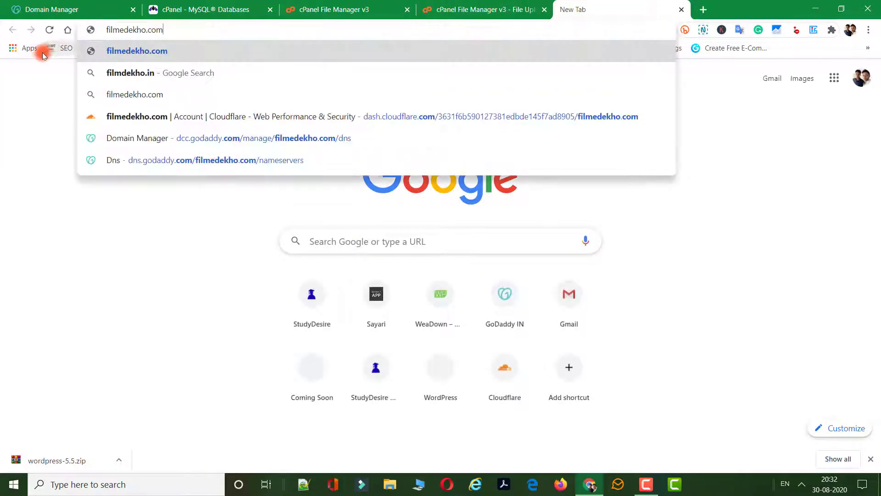
key("Return")
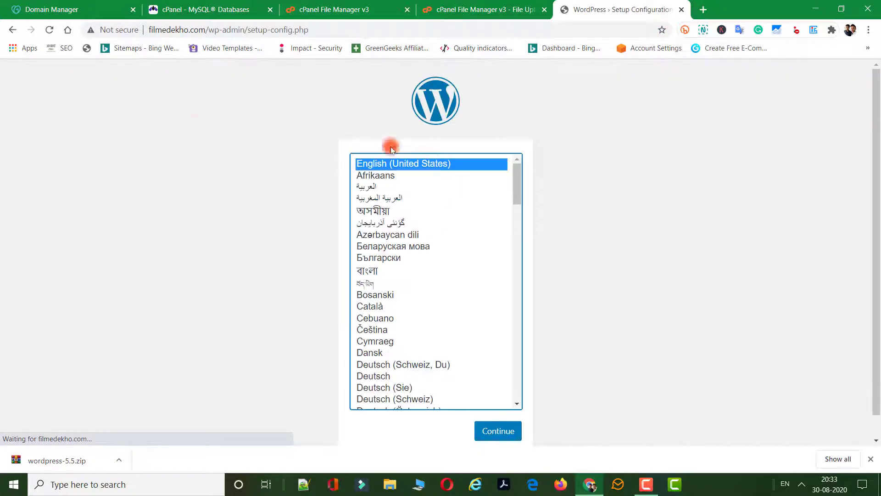
left_click_drag(209, 32, 318, 25)
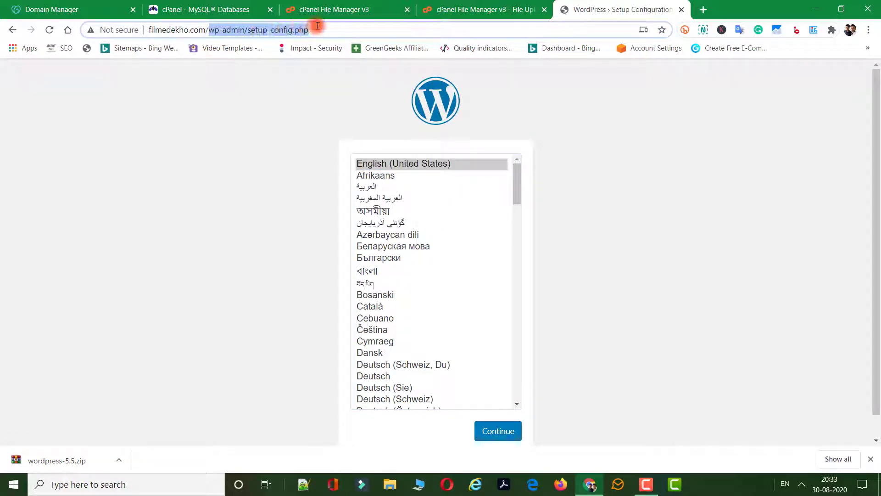
left_click(239, 144)
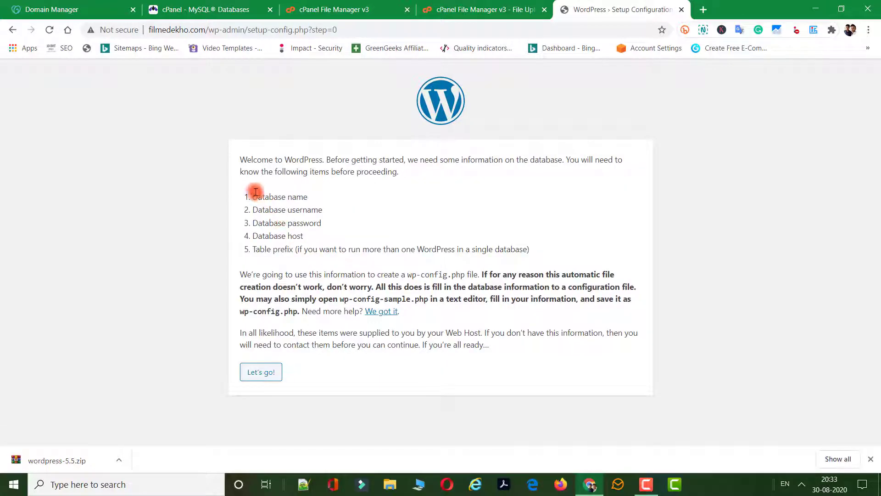
Review the required database name, username, password and host, then continue with Let's go!
left_click_drag(252, 197, 290, 207)
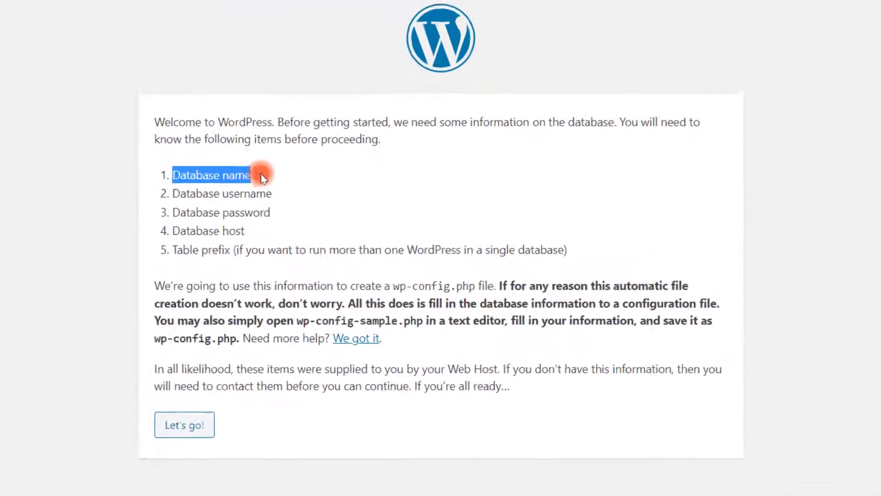
left_click_drag(213, 185, 246, 190)
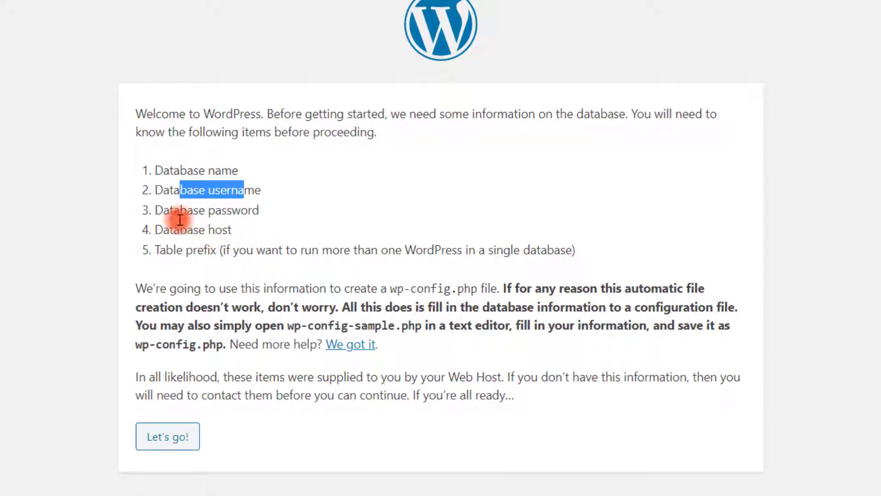
left_click_drag(175, 209, 253, 250)
left_click_drag(265, 205, 146, 173)
left_click_drag(163, 229, 374, 255)
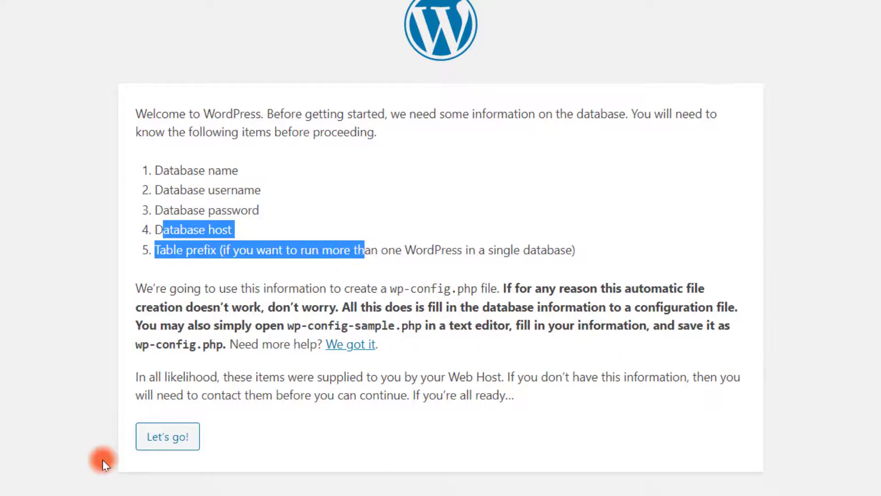
left_click(167, 434)
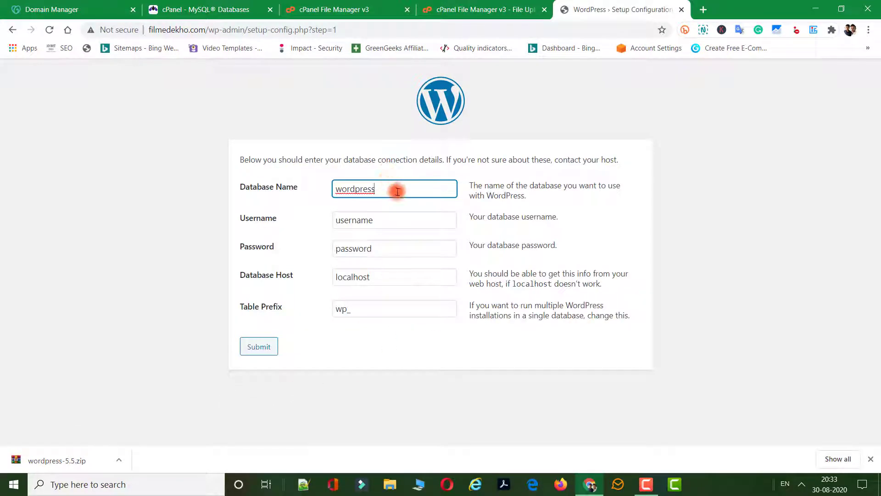
Clear the default Database Name and copy the firstdatabase name from cPanel MySQL Databases
left_click_drag(398, 191, 296, 177)
key("BackSpace")
left_click(193, 9)
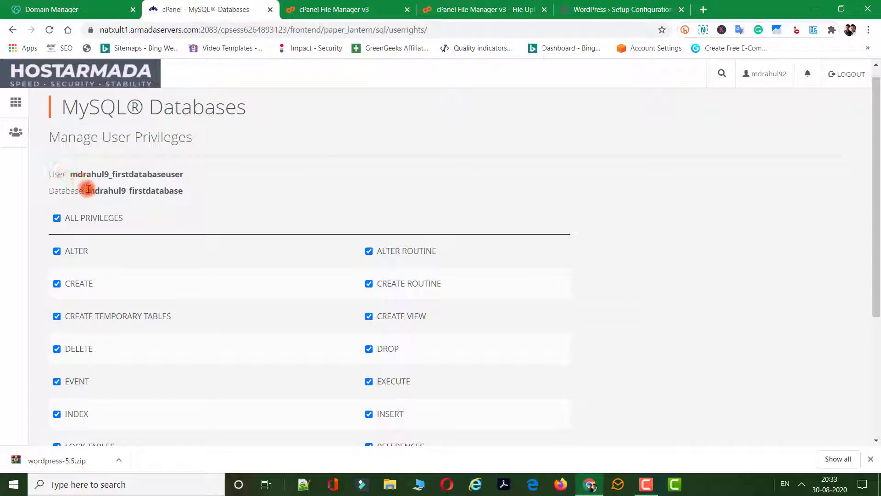
left_click_drag(93, 191, 156, 189)
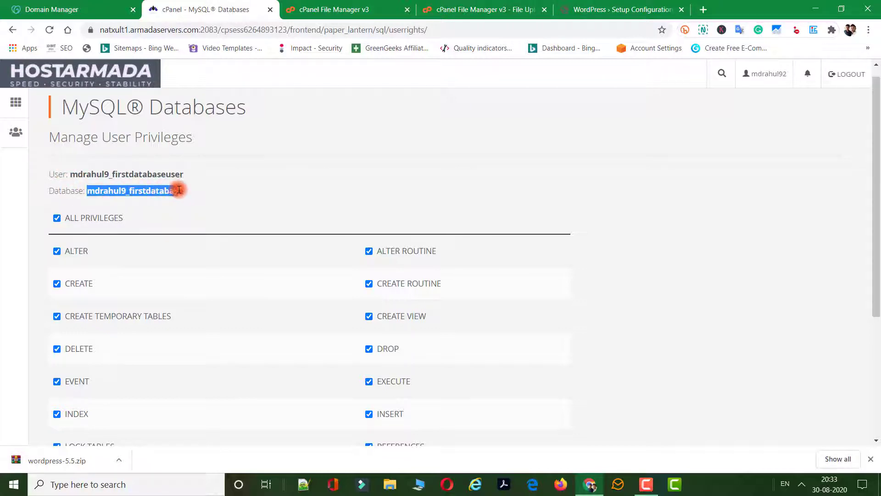
right_click(175, 192)
left_click(195, 197)
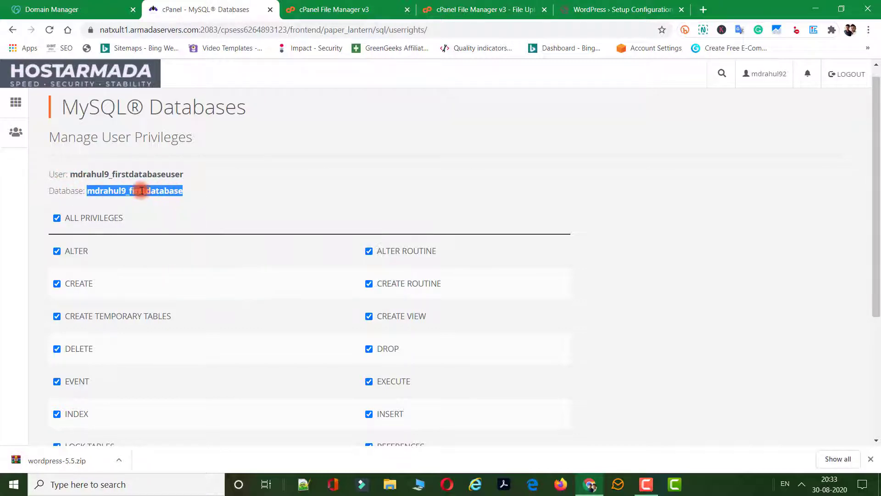
right_click(141, 191)
left_click(158, 197)
left_click(478, 5)
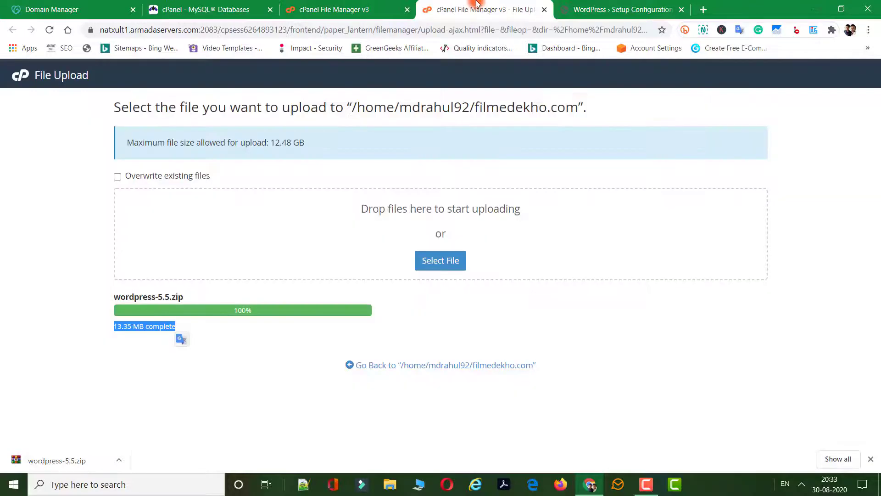
left_click(337, 16)
left_click(573, 4)
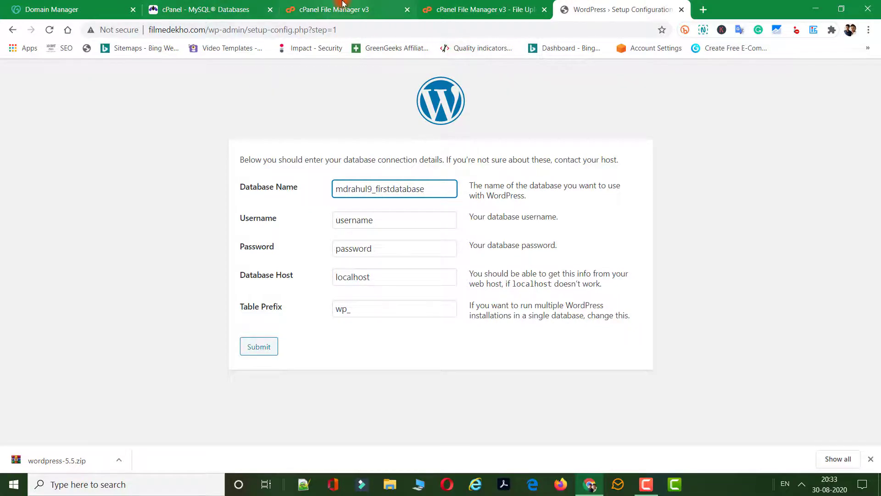
Copy firstdatabaseuser from cPanel into the Username field, then clear the Password field
left_click(207, 9)
left_click(182, 170)
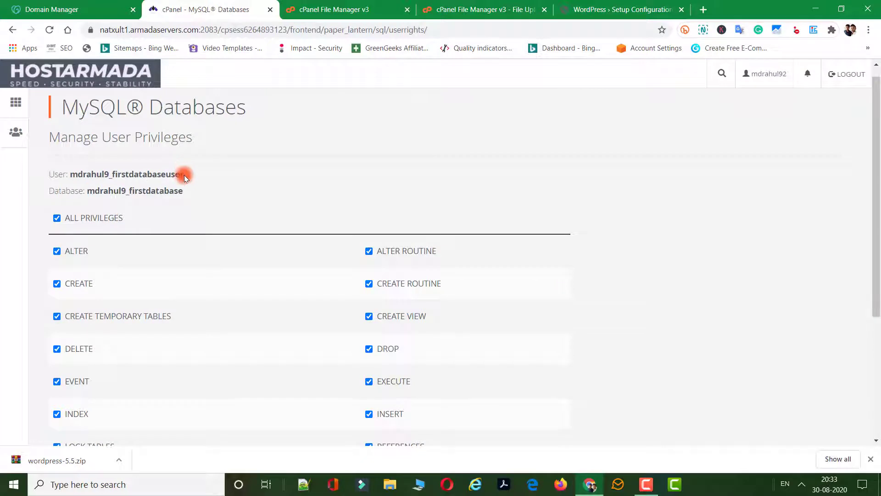
left_click_drag(179, 174, 90, 168)
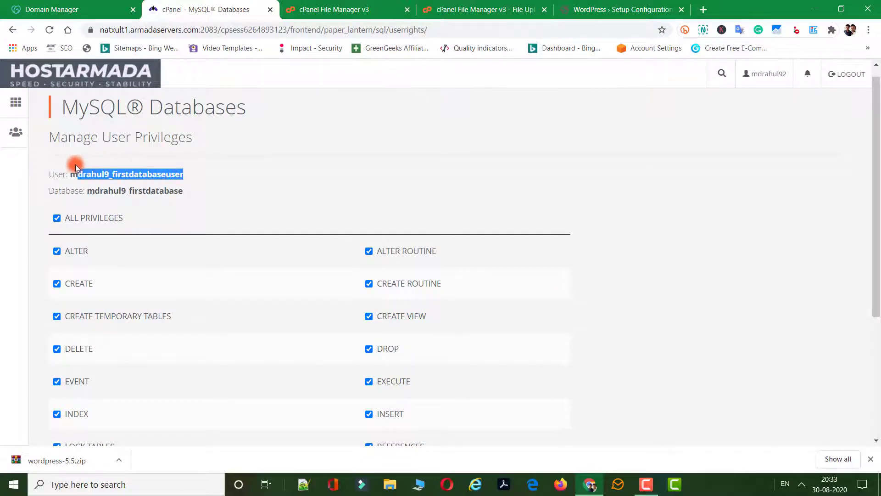
right_click(114, 175)
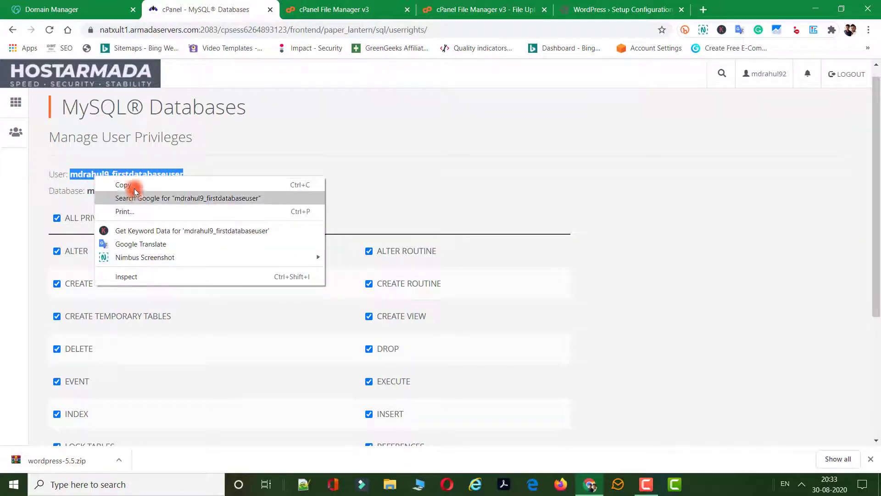
left_click(131, 183)
left_click(469, 5)
left_click(617, 9)
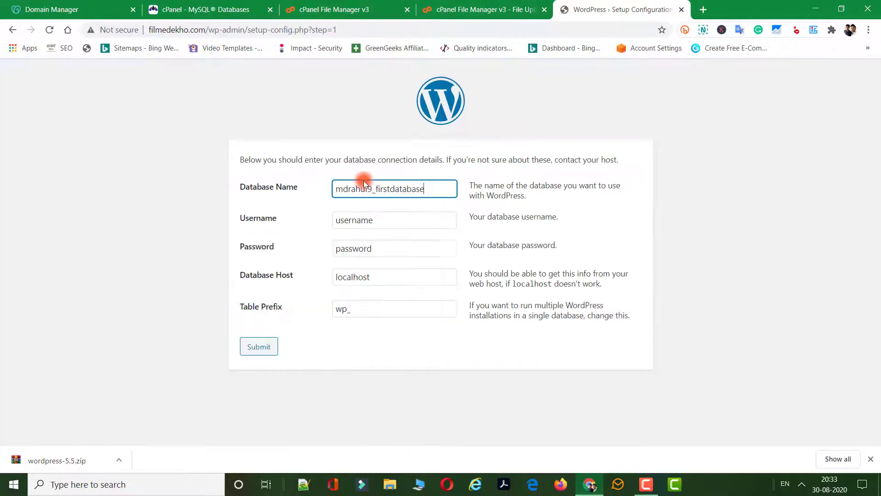
left_click_drag(403, 221, 290, 225)
key("ctrl+v")
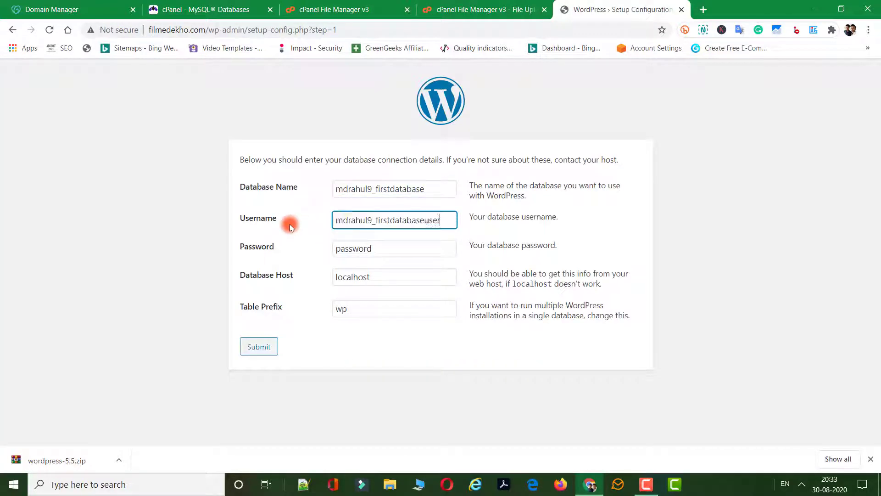
key("Tab")
key("BackSpace")
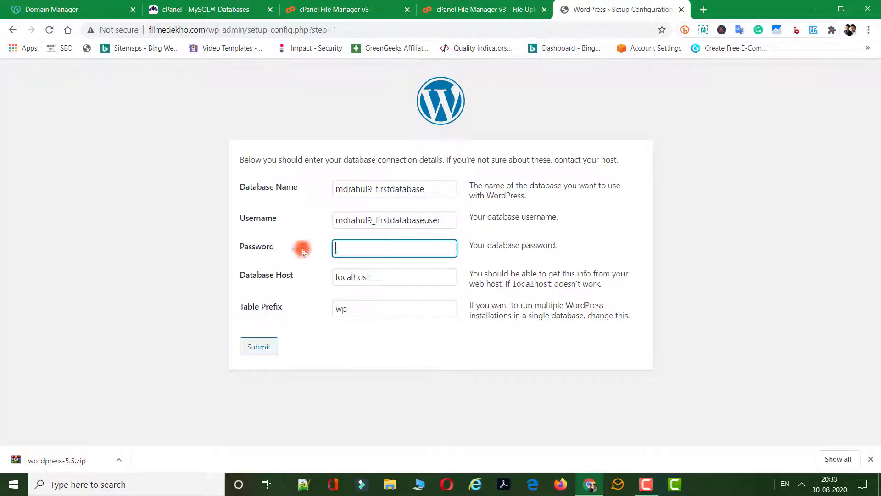
Type the database user's password, correct its ending, and confirm Database Host stays localhost
left_click_drag(373, 249, 357, 248)
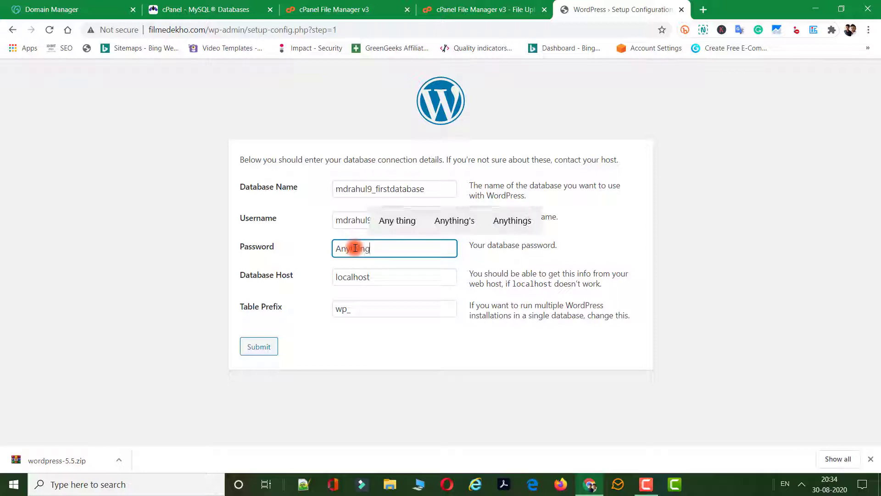
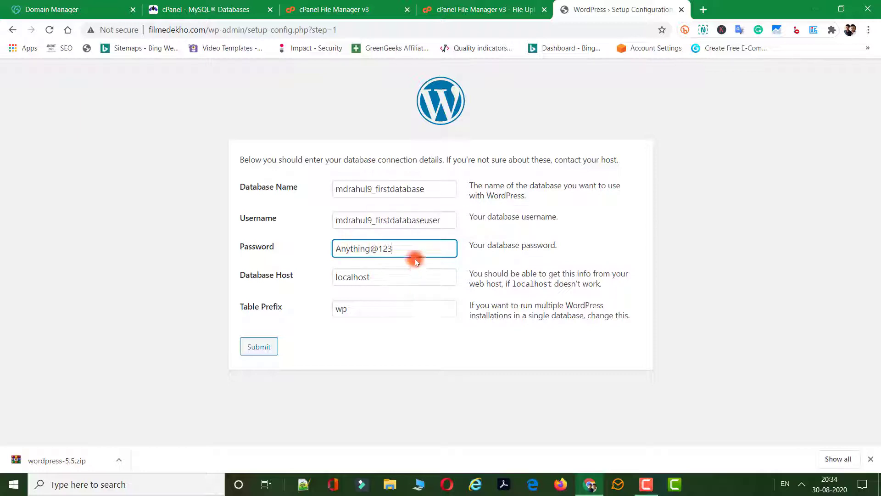
left_click(465, 255)
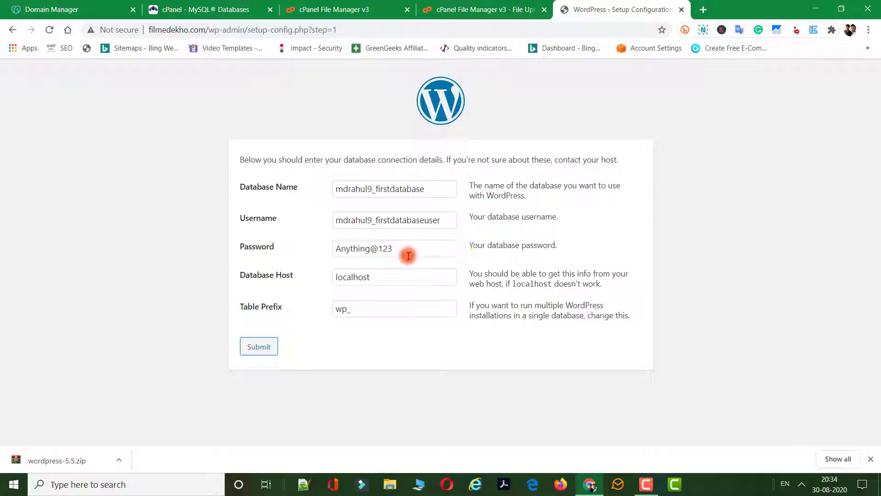
left_click(391, 278)
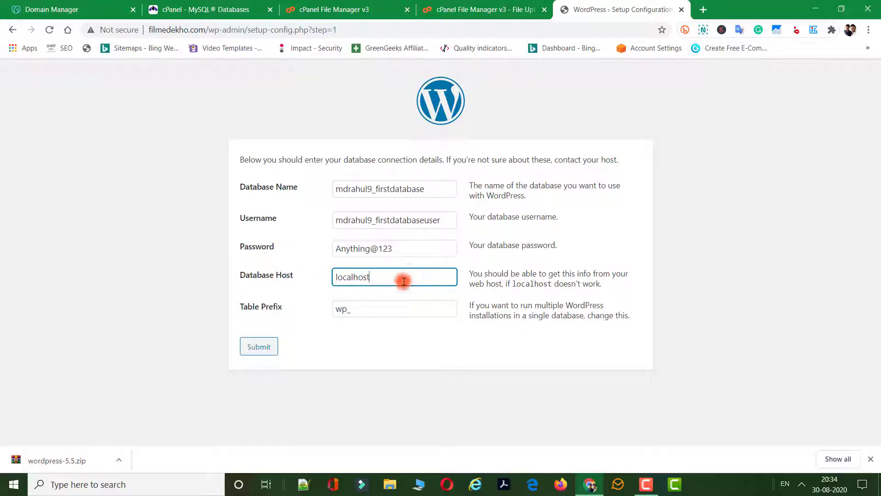
Try the custom table prefix 'myfirstwp_', then revert it to the default wp_
left_click(280, 281)
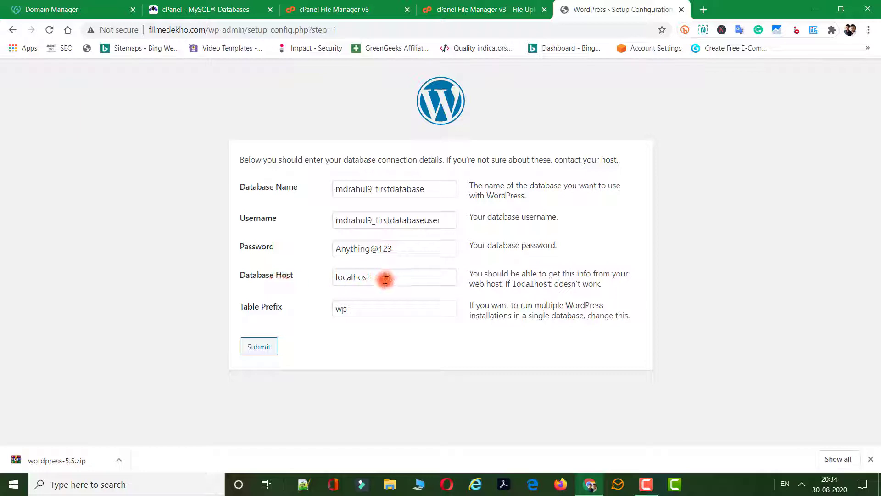
left_click_drag(386, 278, 313, 283)
left_click(403, 276)
left_click(403, 302)
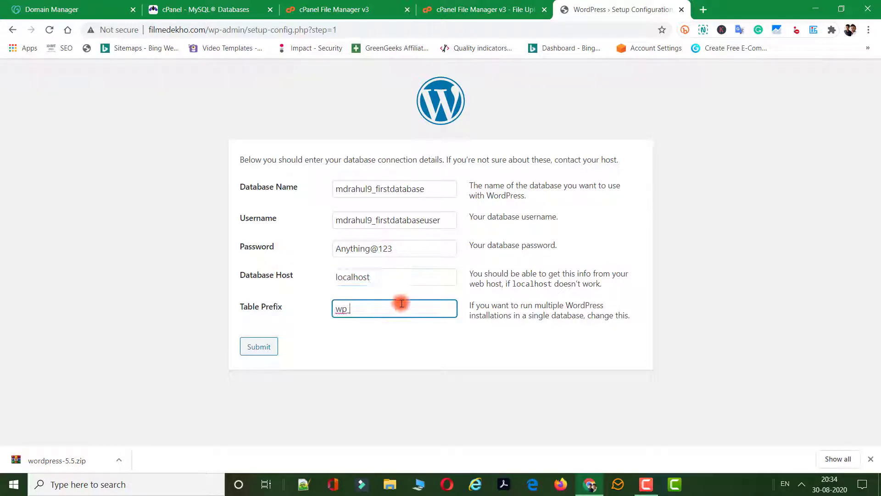
left_click_drag(357, 310, 307, 315)
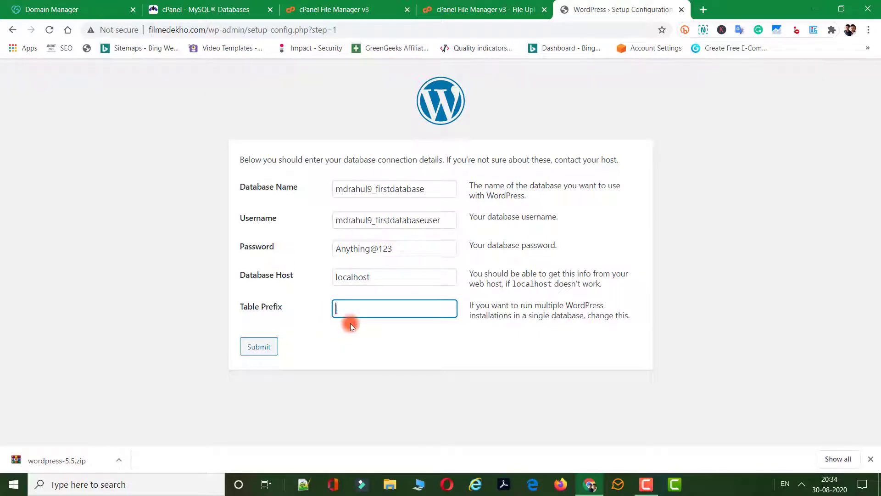
type("myfirdt")
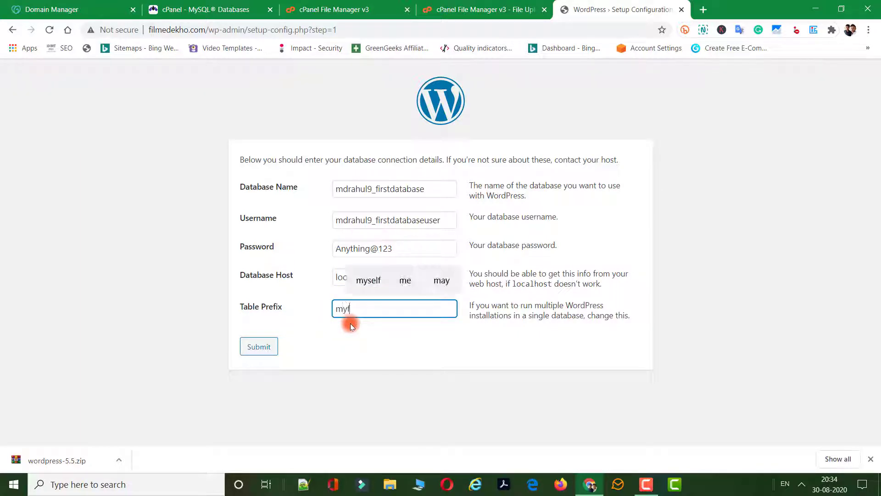
key("BackSpace")
key("BackSpace")
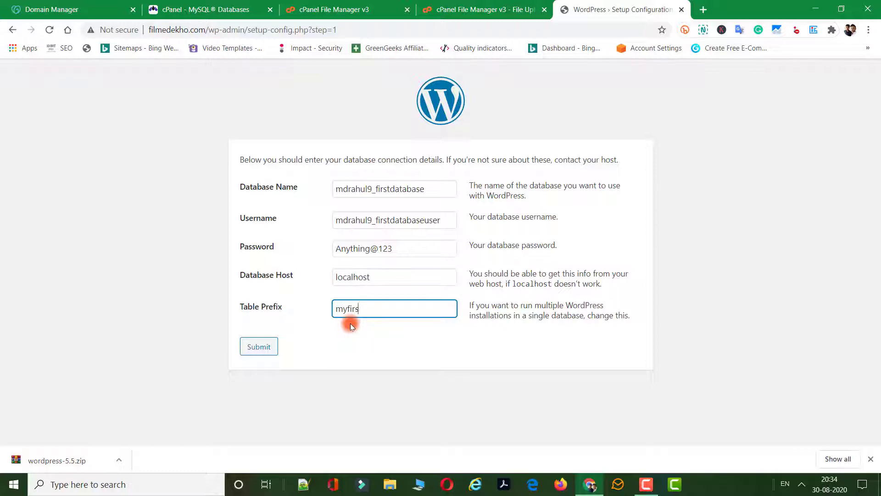
type("stwp")
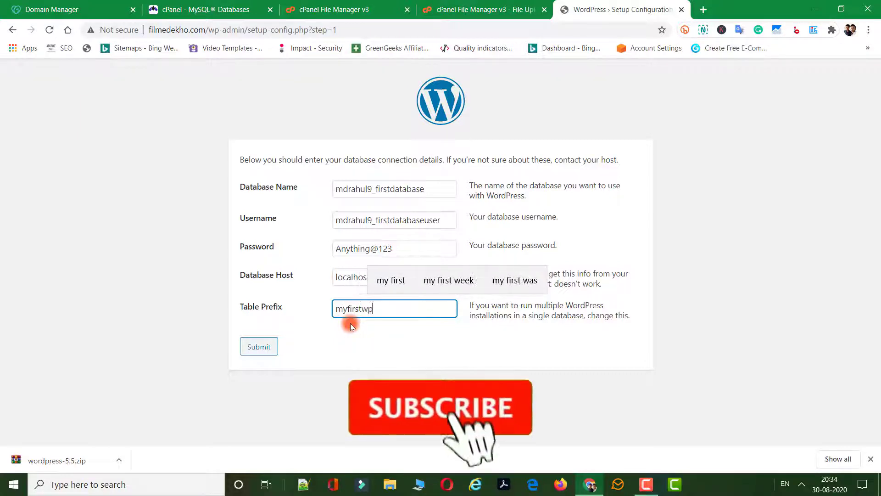
type("_")
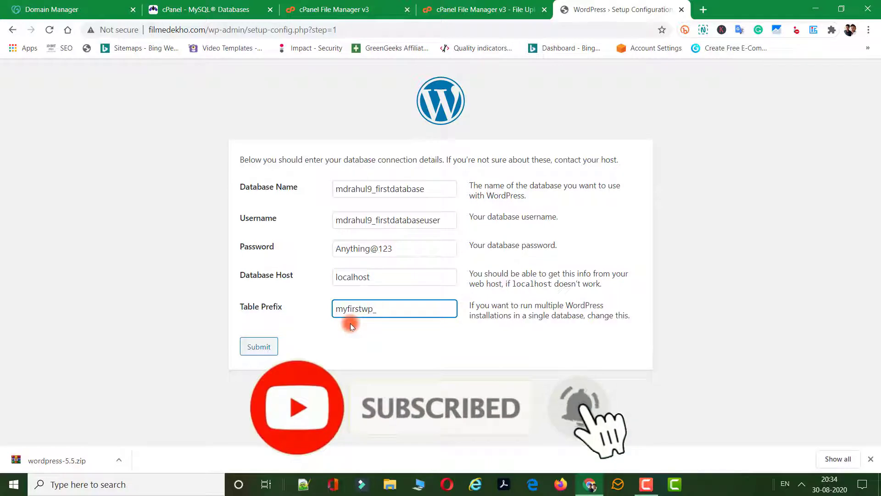
left_click_drag(358, 309, 280, 313)
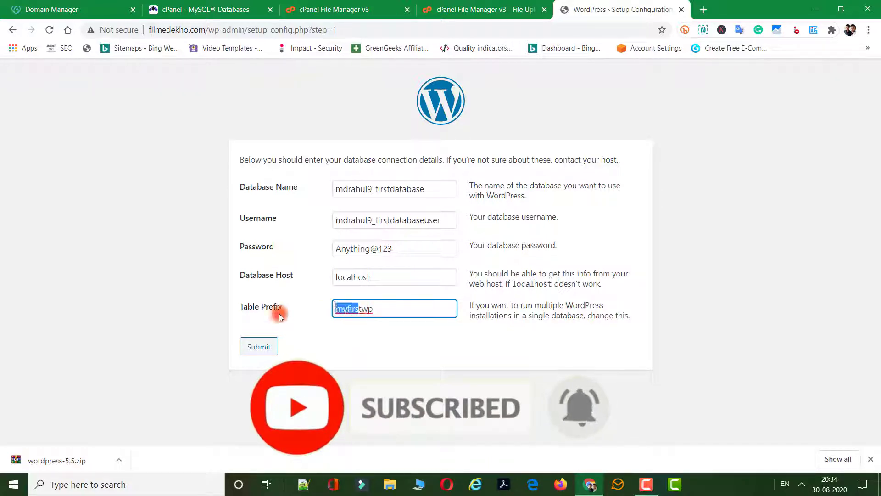
key("BackSpace")
key("Delete")
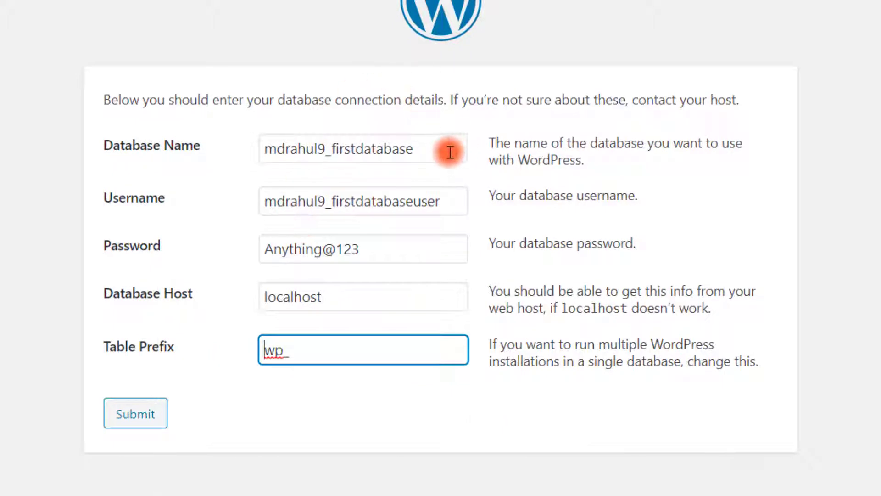
Review the database name, username, password, localhost host and wp_ prefix, then submit the details
left_click_drag(449, 148, 261, 150)
left_click_drag(452, 202, 300, 207)
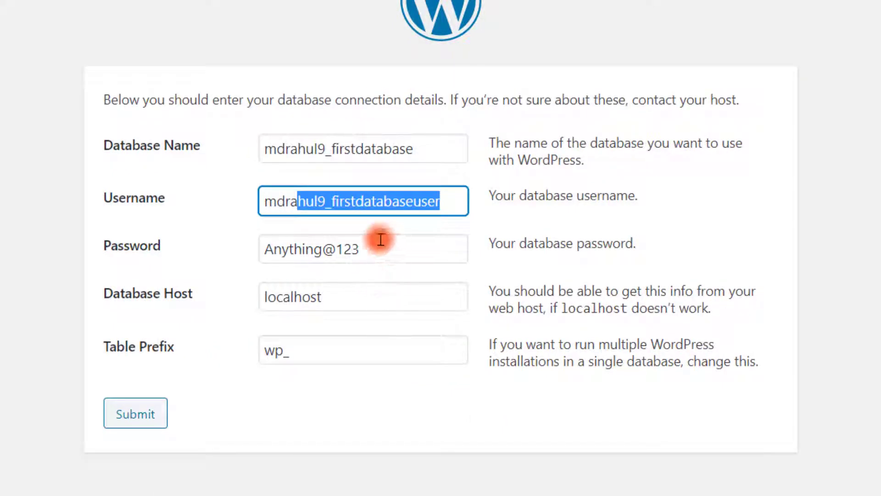
left_click_drag(380, 248, 229, 256)
left_click(399, 249)
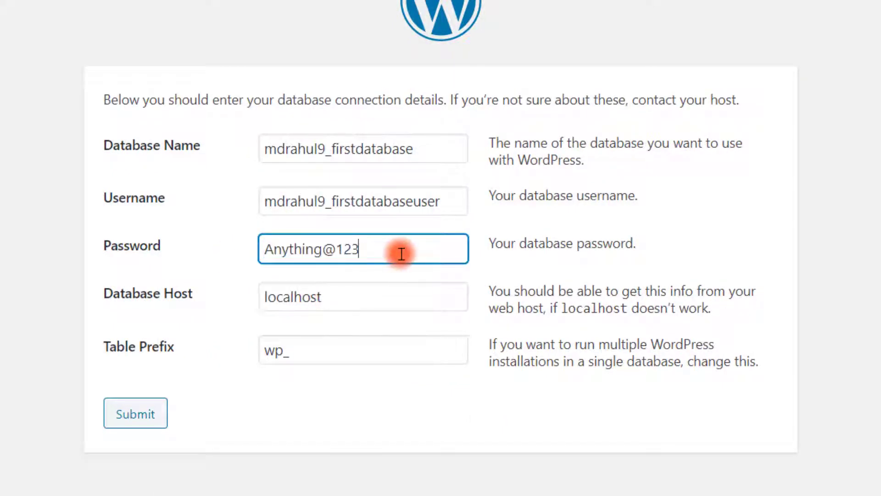
left_click_drag(390, 301, 220, 298)
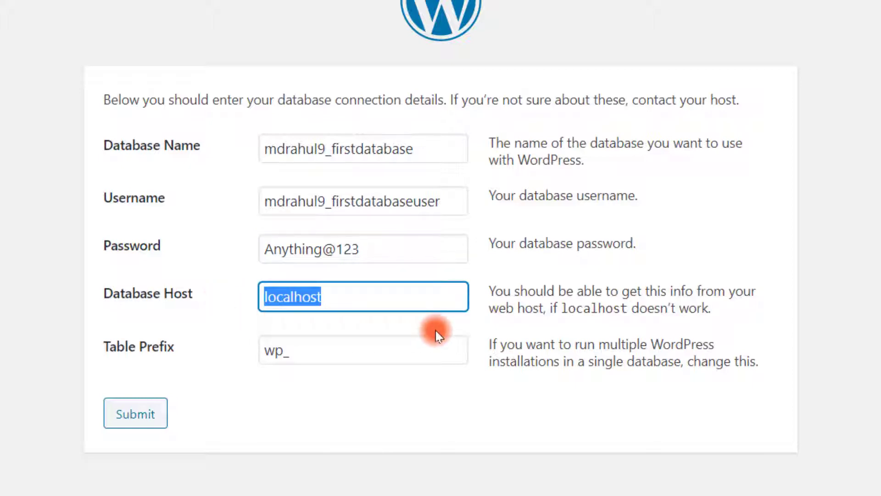
left_click(404, 301)
left_click(401, 353)
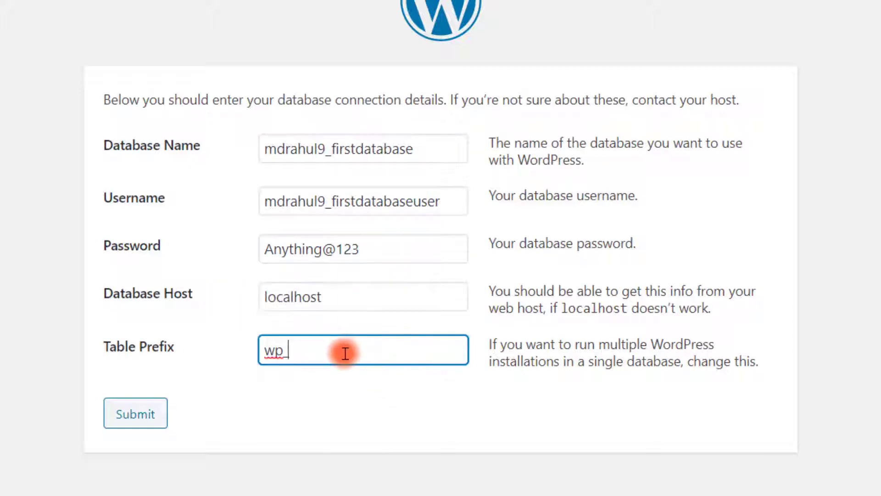
left_click(144, 418)
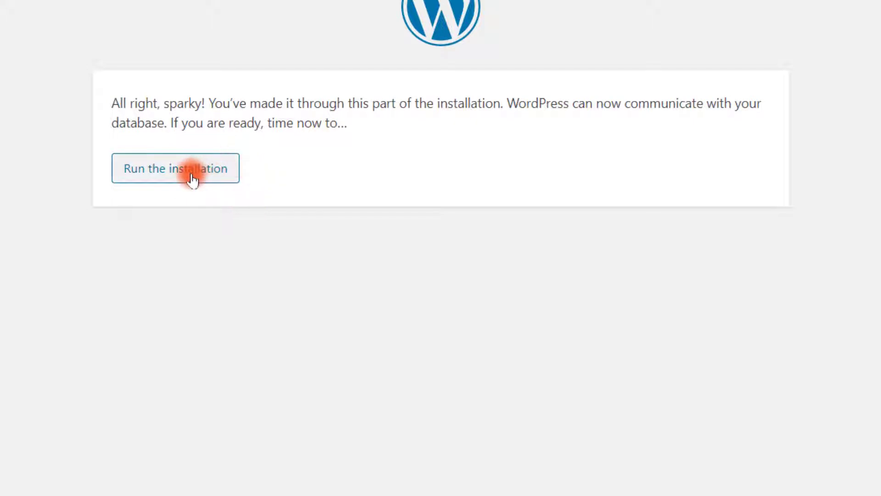
Run the installation and give the site the title 'First WordPress For beginner'
left_click(191, 179)
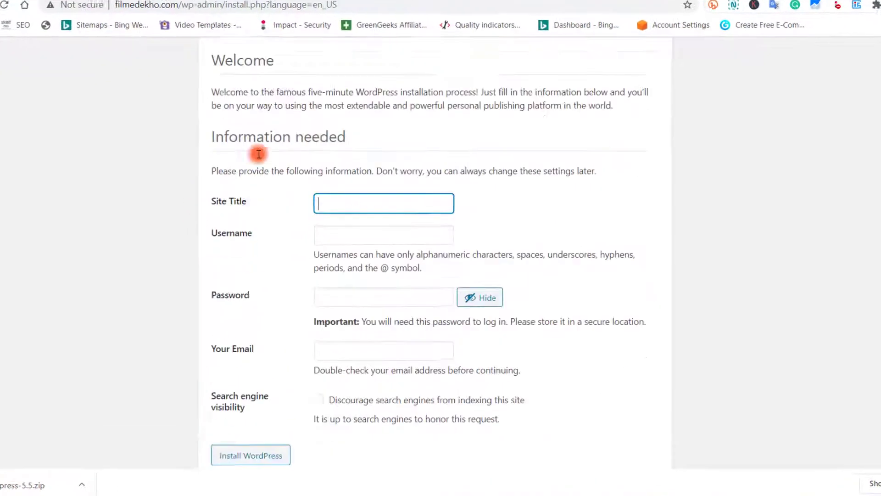
left_click(381, 293)
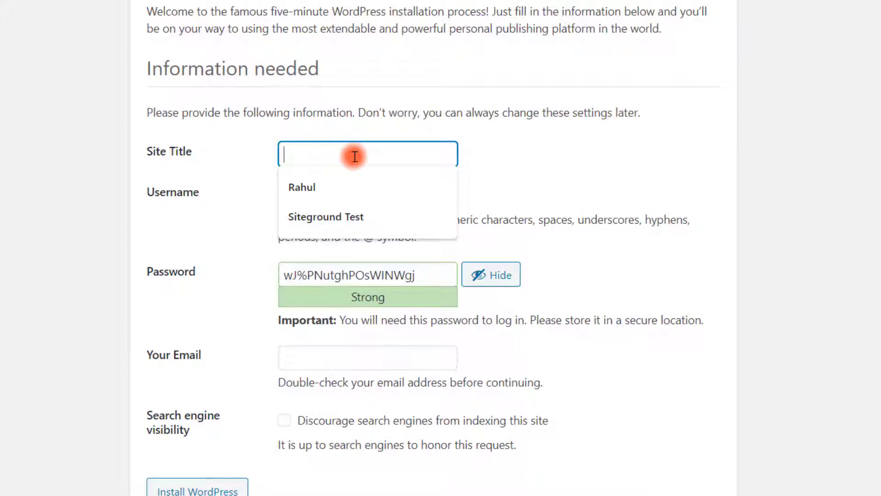
type("Fie")
key("BackSpace")
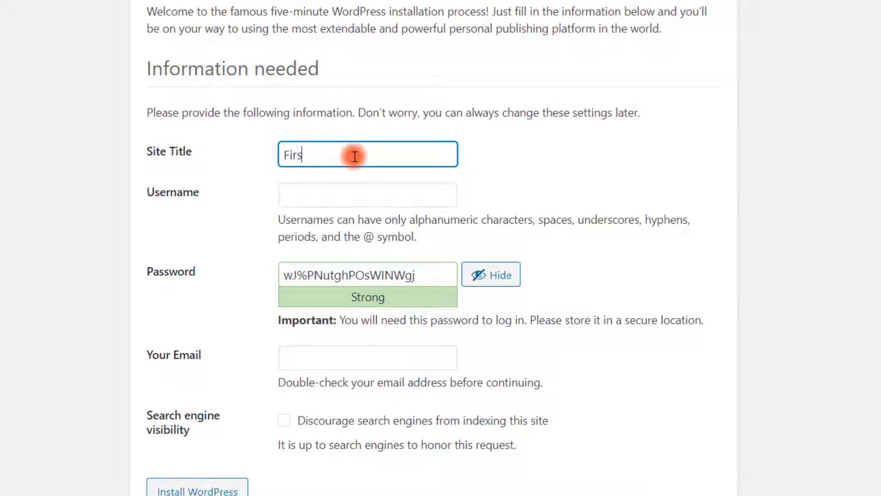
type("rst WordPress For ")
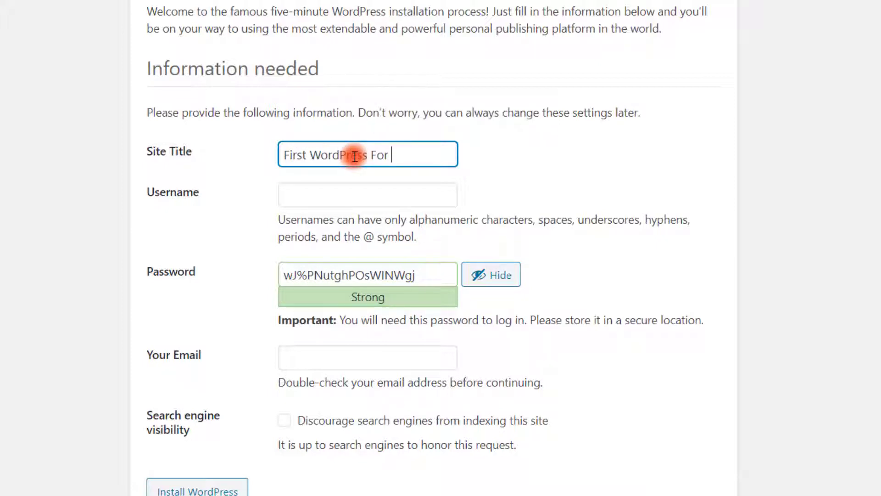
type("Negginer")
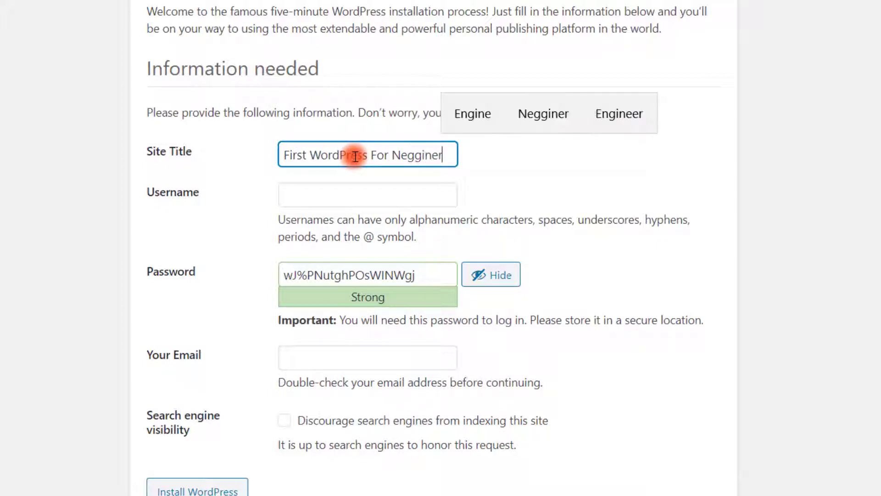
key("BackSpace")
key("BackSpace")
key("BackSpace")
key("BackSpace")
key("BackSpace")
key("BackSpace")
key("BackSpace")
key("BackSpace")
type("beginner")
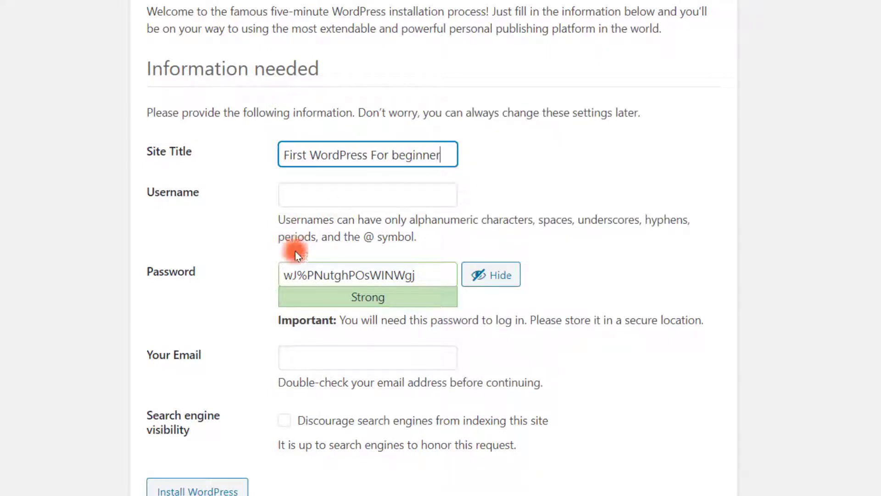
Move to the admin Username field, dismissing its autofill suggestions
left_click(305, 196)
left_click(472, 187)
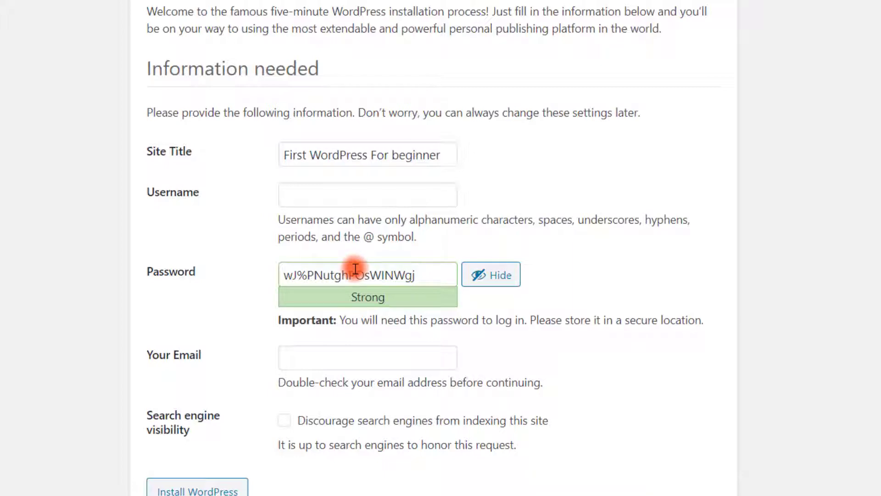
left_click(327, 196)
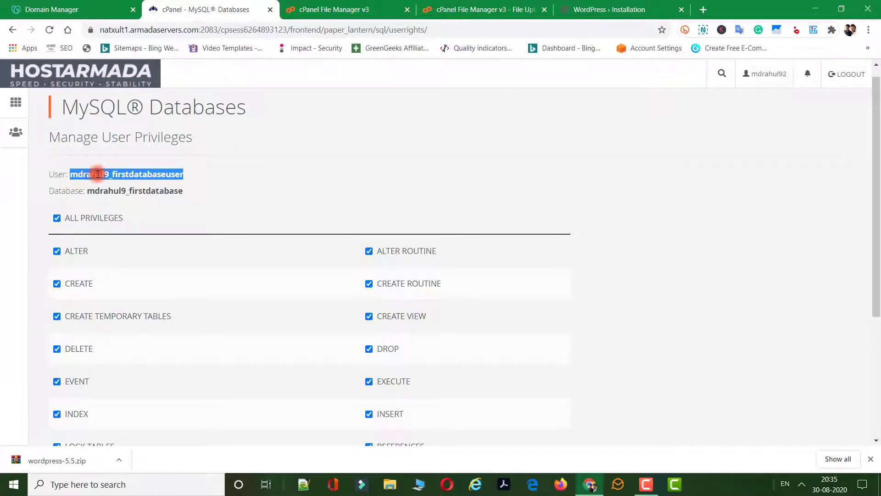
Check the database user's ALL PRIVILEGES in cPanel, then return to the WordPress admin username field
left_click(92, 174)
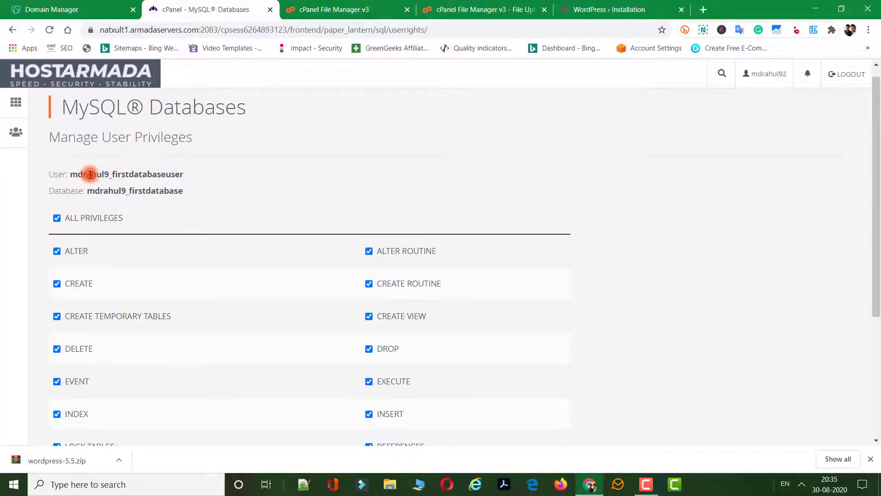
left_click_drag(71, 174, 198, 173)
left_click(200, 174)
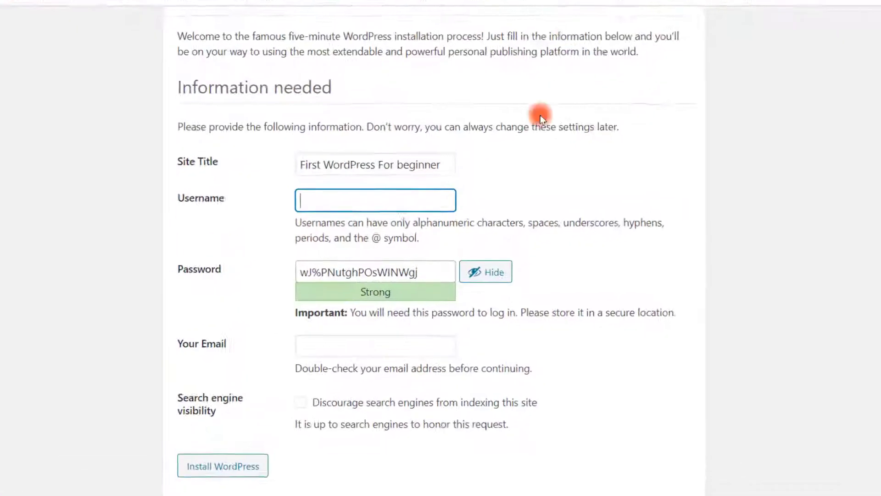
left_click(300, 184)
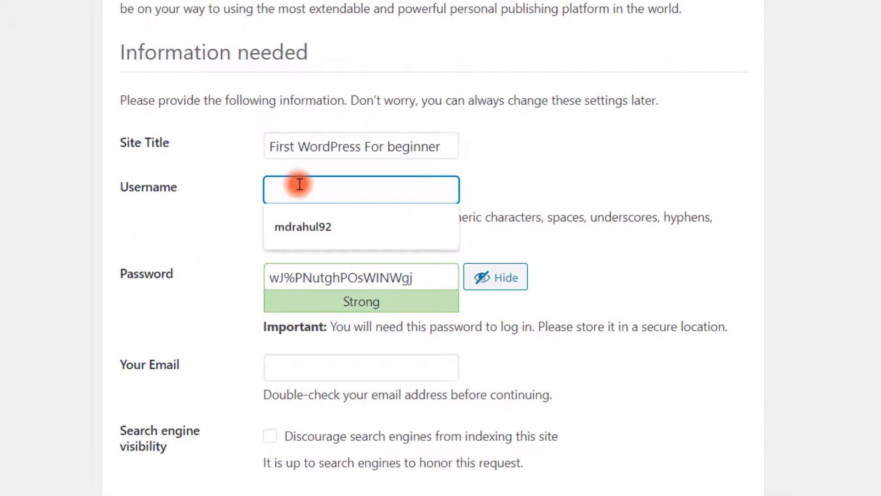
Fill in the saved admin username and replace the generated password with your own
left_click(317, 219)
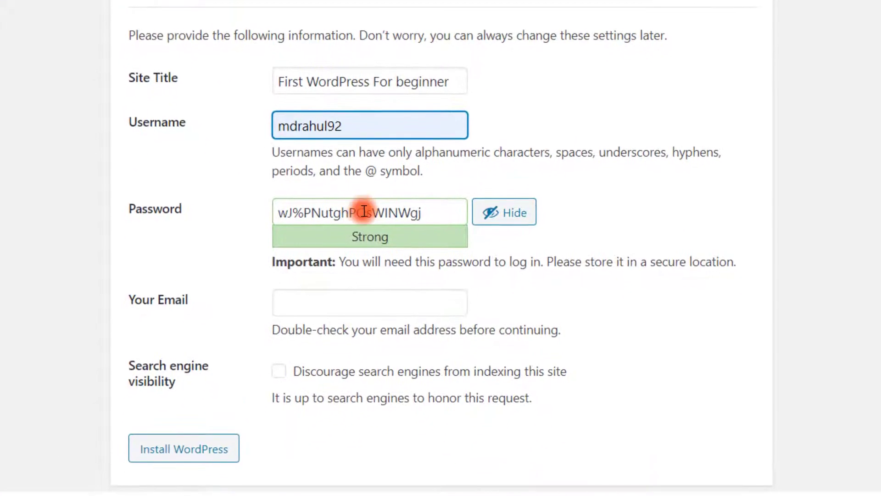
left_click_drag(448, 212, 280, 211)
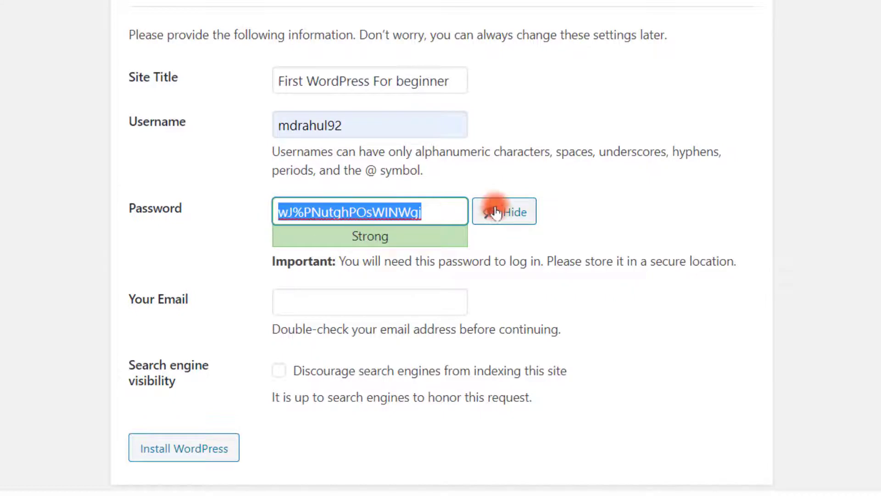
key("BackSpace")
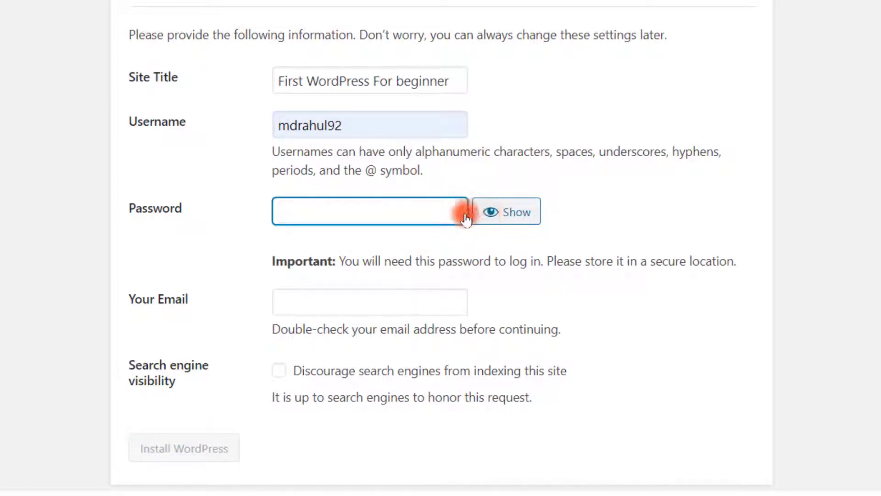
key("ctrl+v")
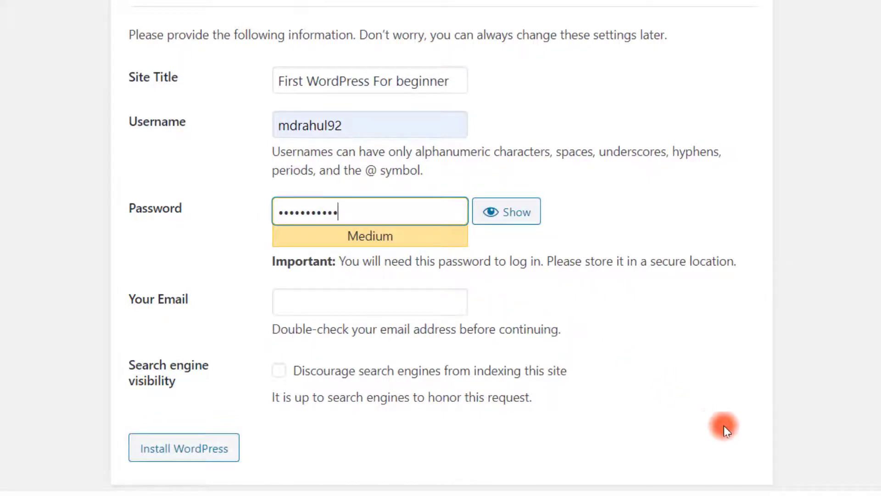
left_click(404, 173)
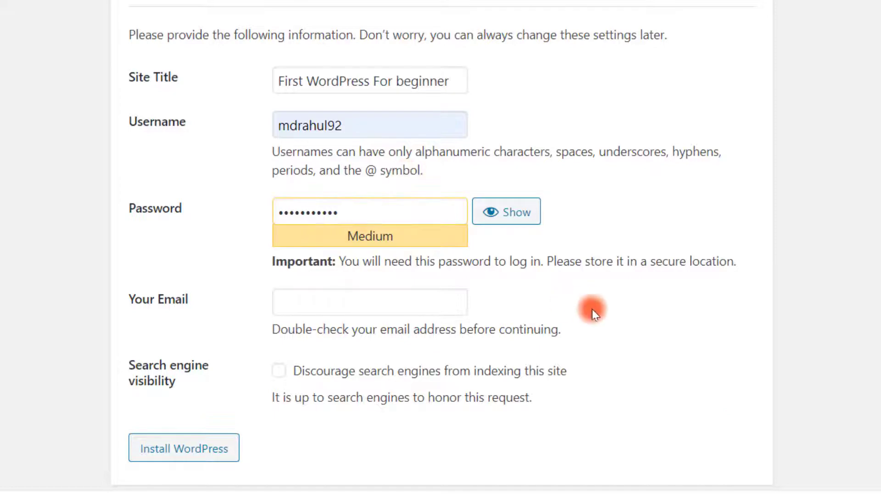
Autofill the admin e-mail address and leave 'Discourage search engines' unchecked
left_click(352, 306)
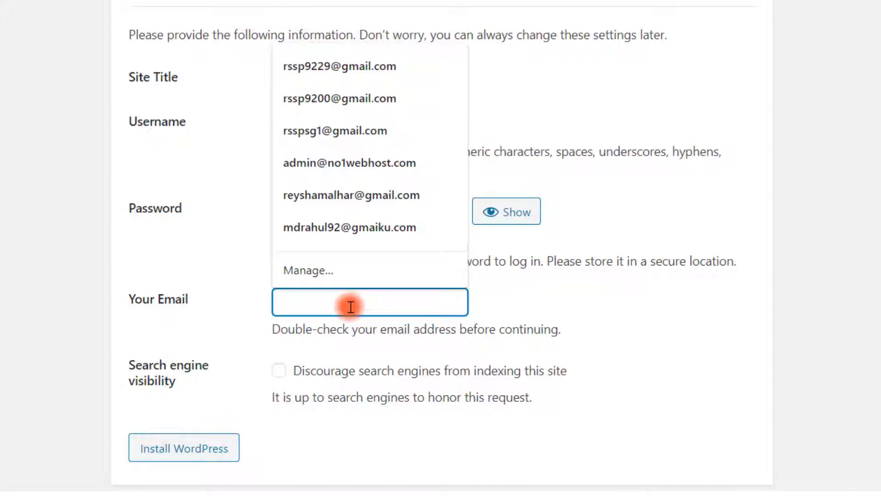
left_click(360, 131)
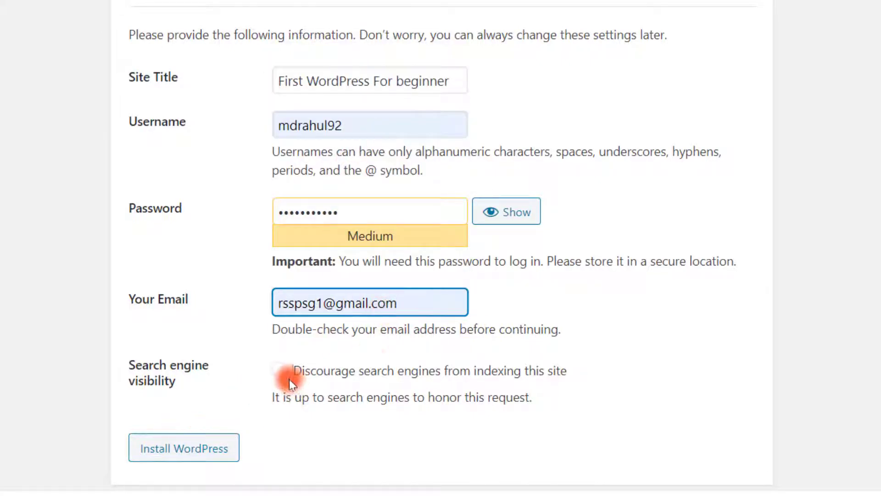
double_click(277, 371)
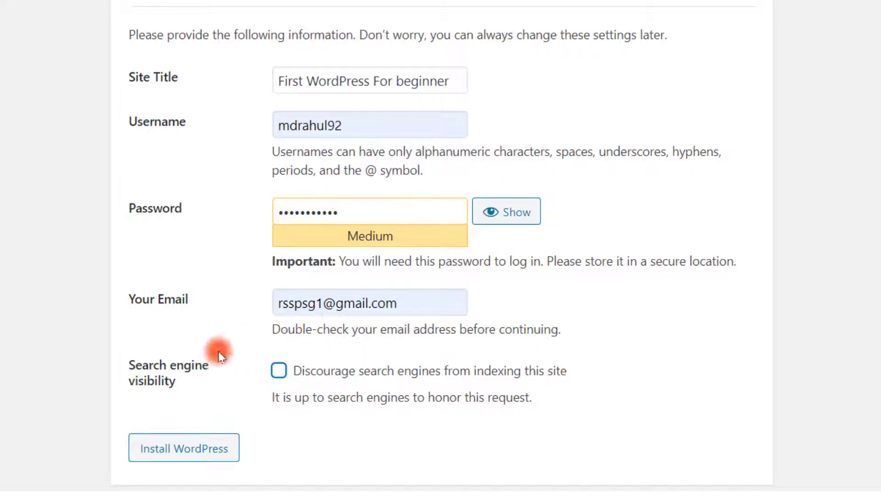
left_click_drag(123, 365, 202, 378)
left_click(211, 378)
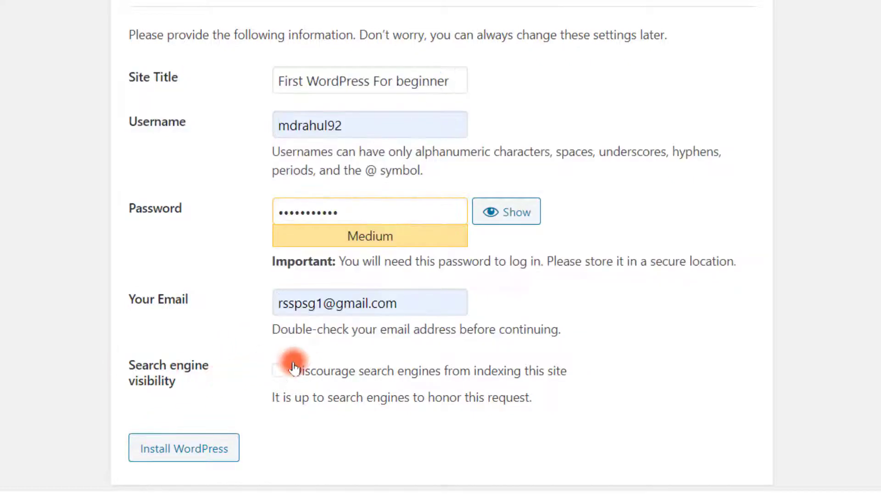
left_click(278, 371)
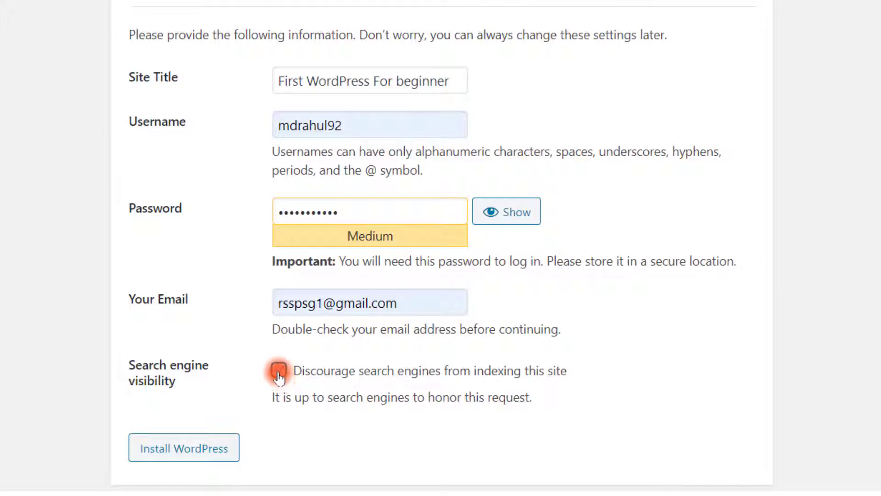
left_click(278, 373)
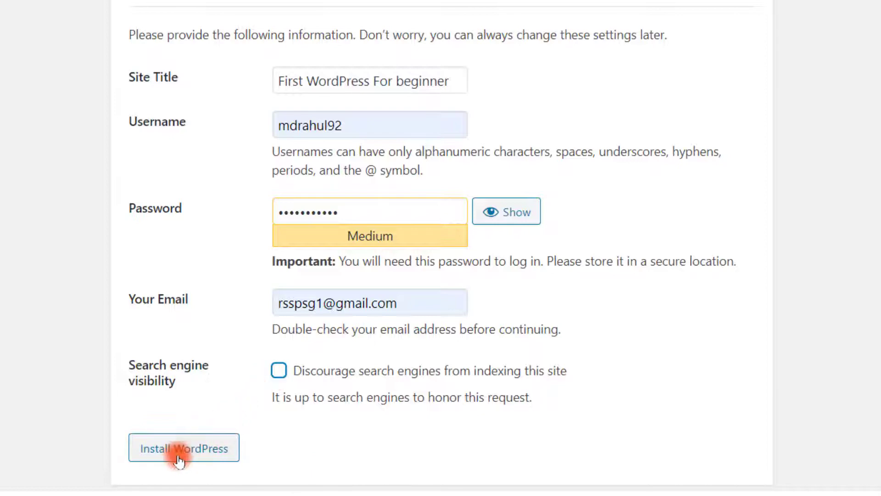
Install WordPress and save the new login in Chrome
scroll(206, 436, "down", 1)
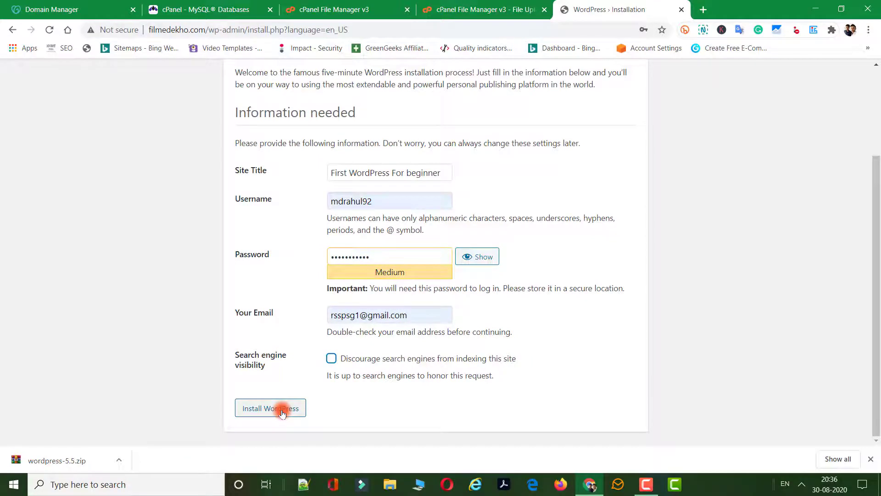
left_click(282, 414)
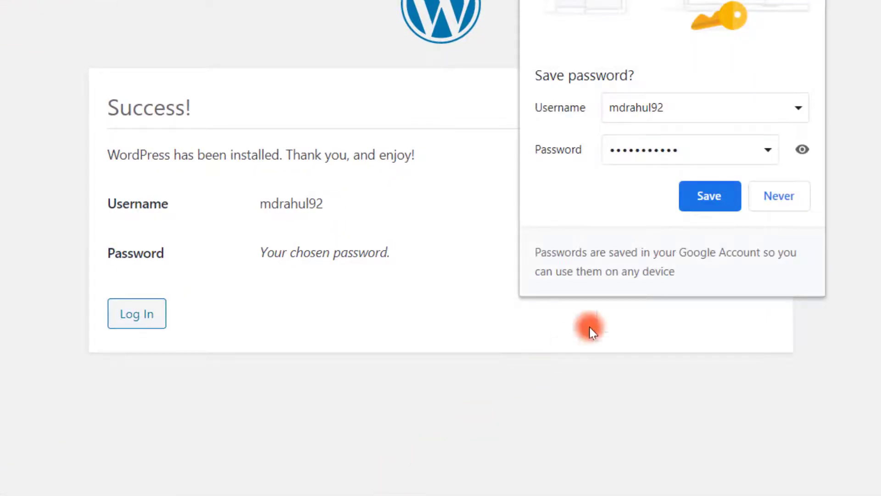
left_click(716, 193)
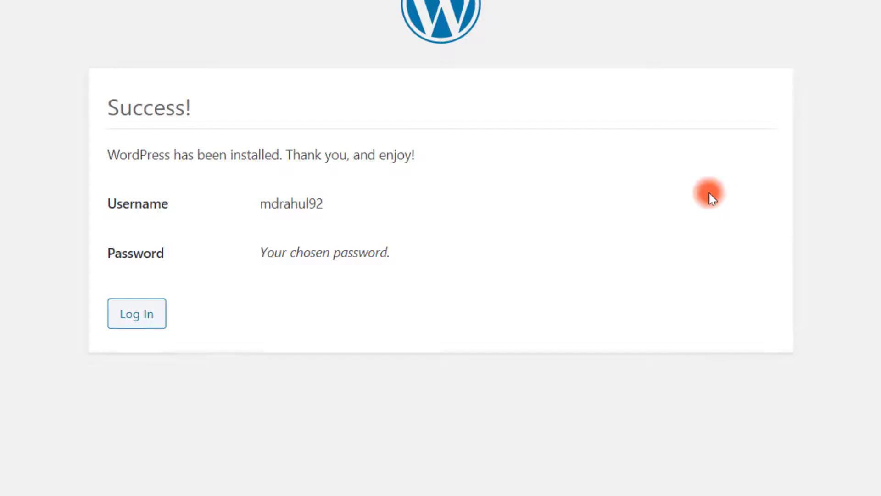
Log in to the WordPress admin with the saved credentials and Remember Me ticked
left_click(144, 328)
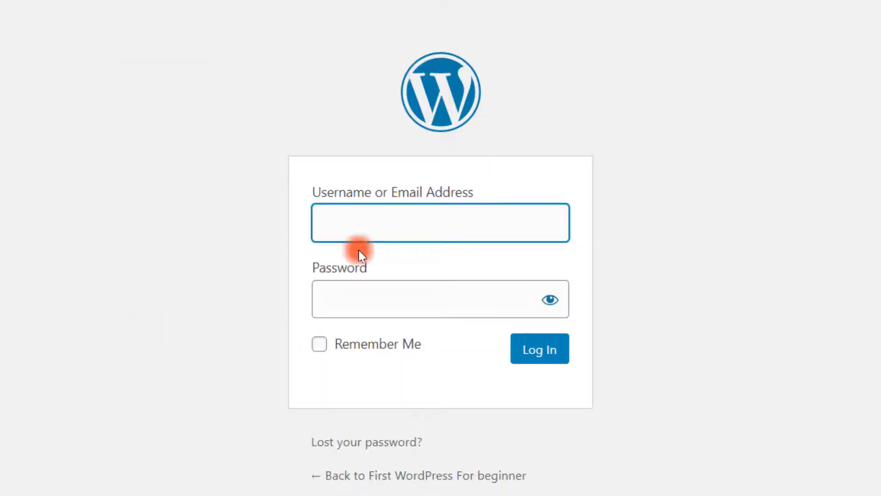
left_click(378, 233)
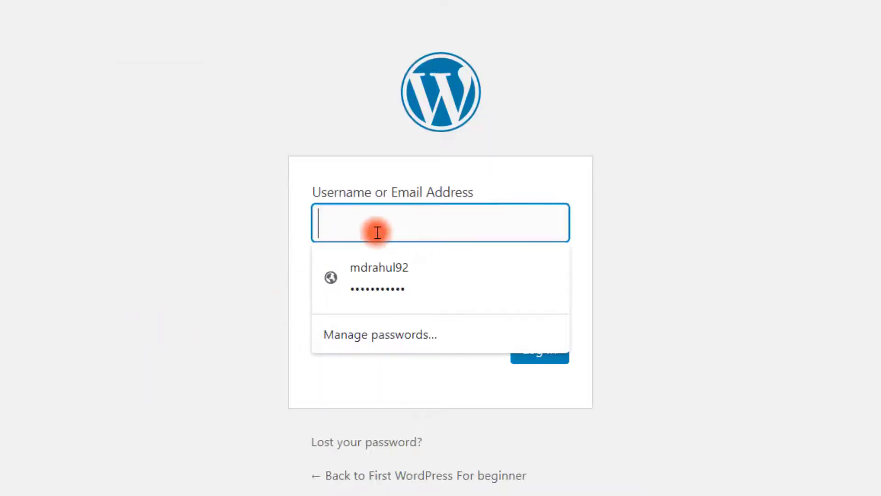
left_click(409, 295)
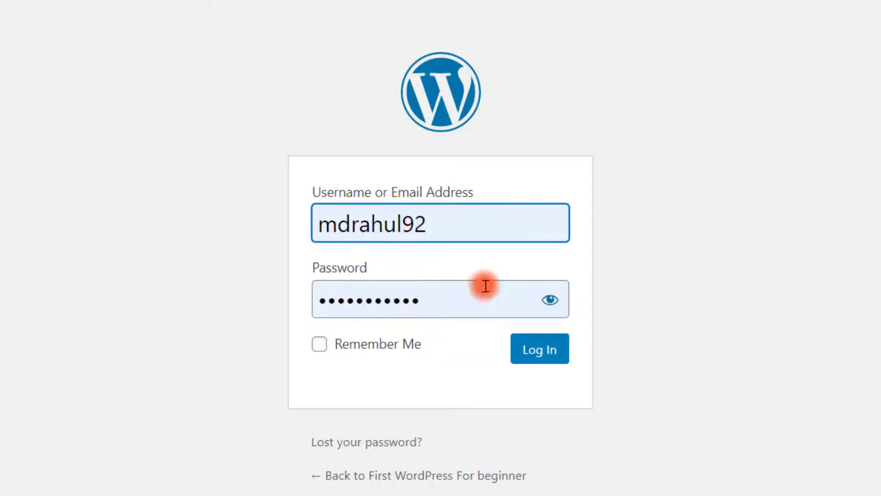
left_click(551, 296)
left_click(304, 338)
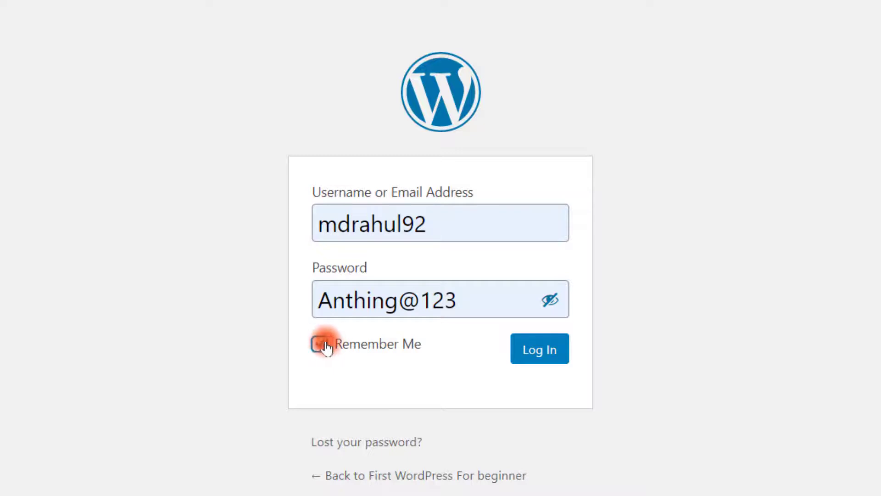
left_click(320, 344)
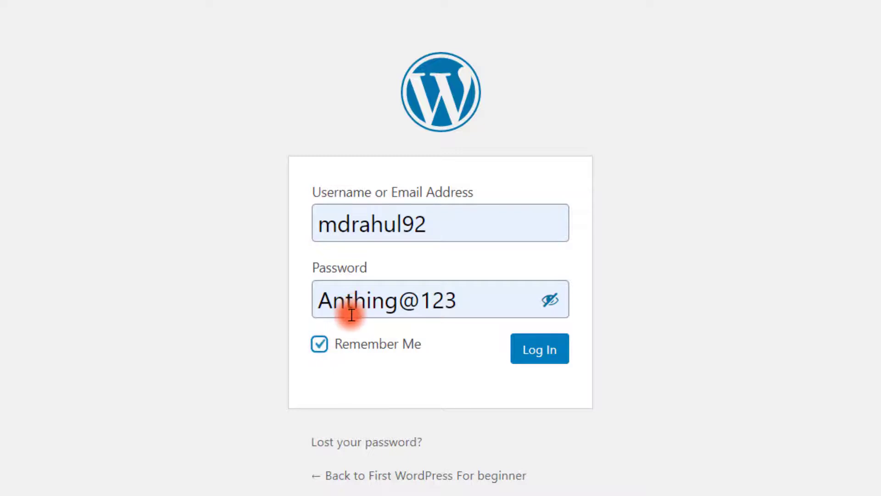
left_click(340, 302)
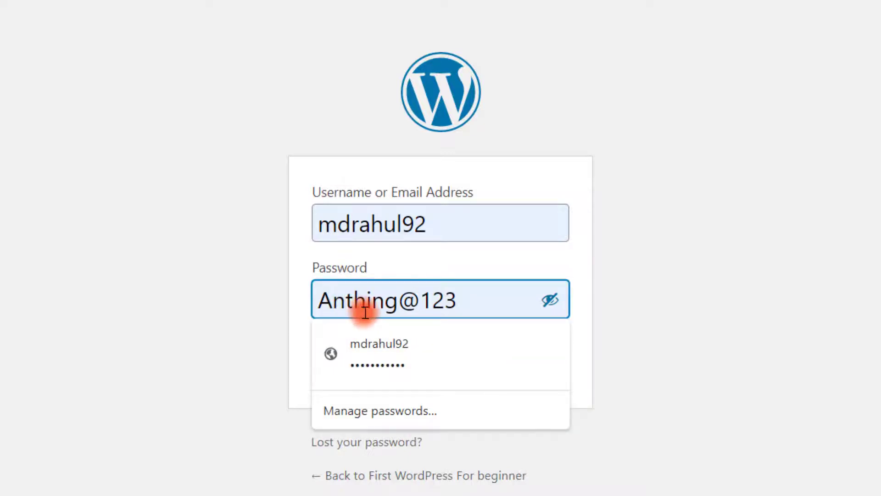
left_click(624, 217)
left_click(517, 351)
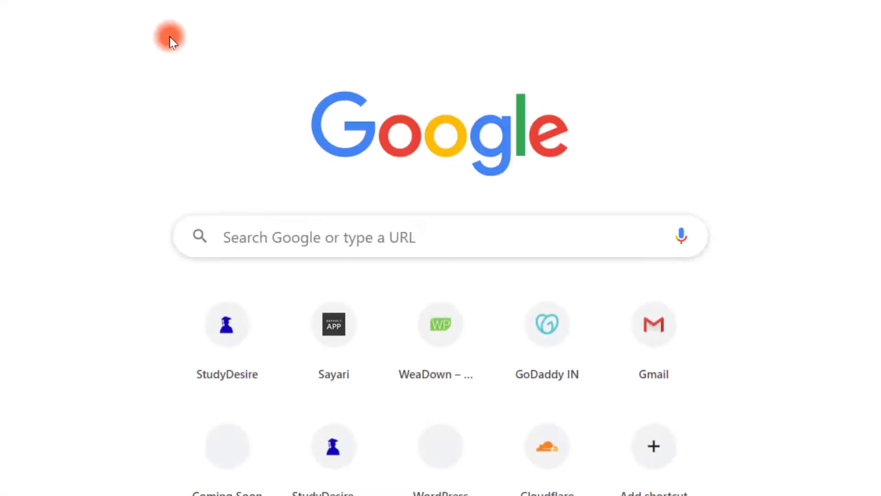
Load filmedekho.com to view the live Hello world! front page, glancing at the Dashboard
left_click(169, 39)
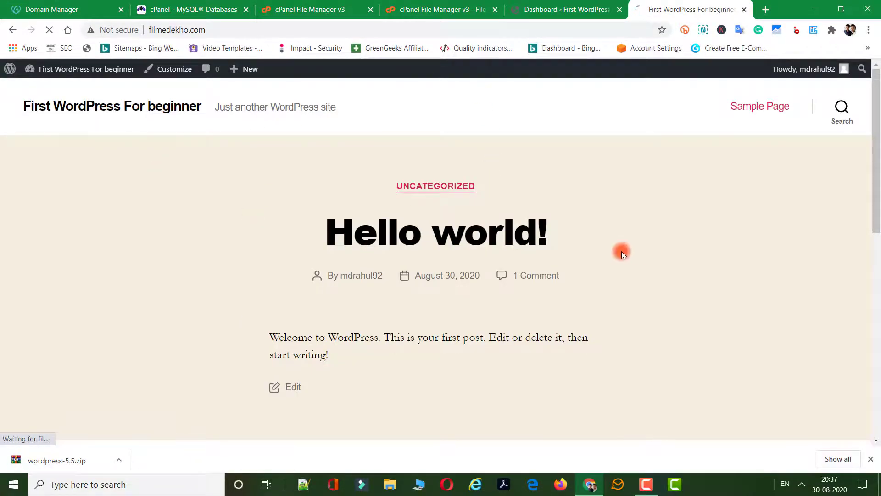
scroll(401, 337, "down", 10)
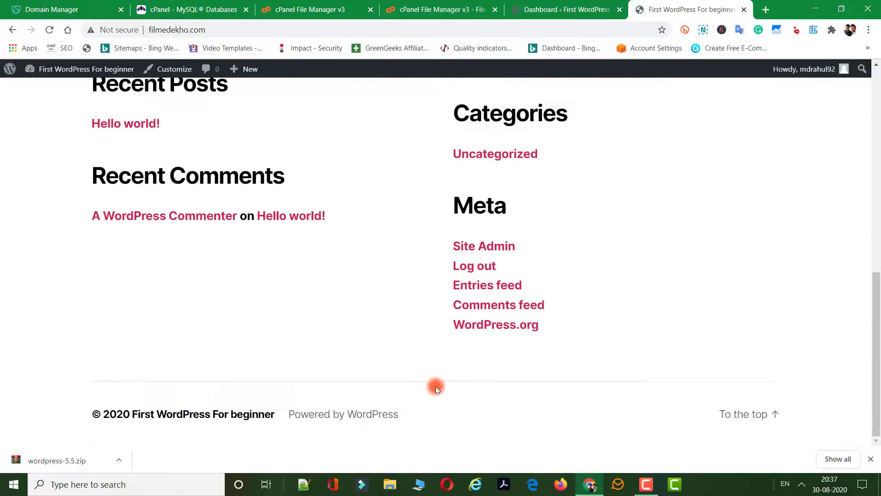
scroll(859, 197, "up", 10)
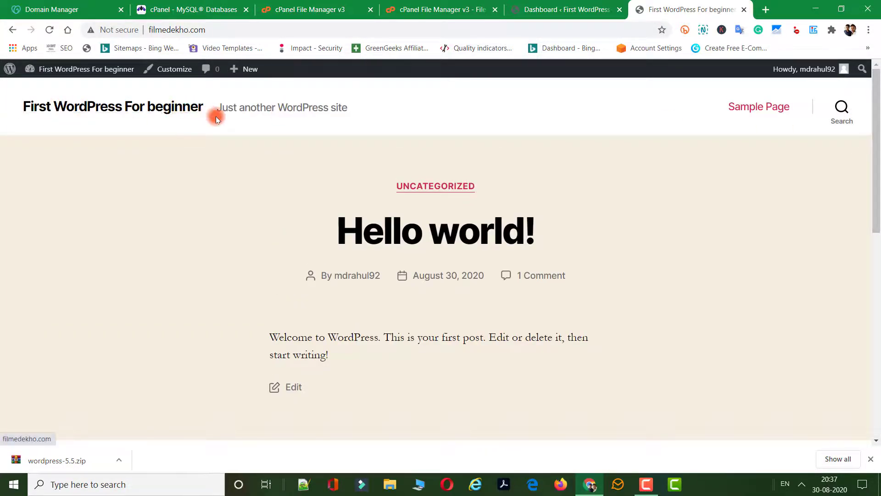
left_click(573, 10)
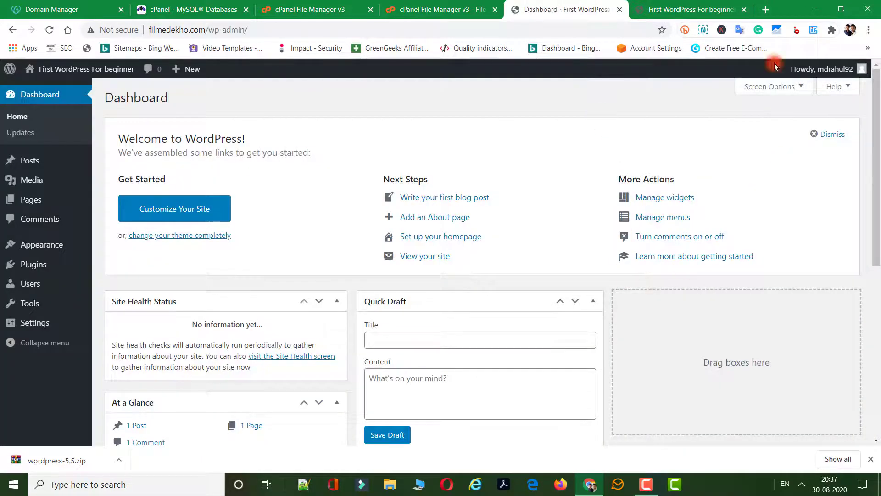
left_click(730, 3)
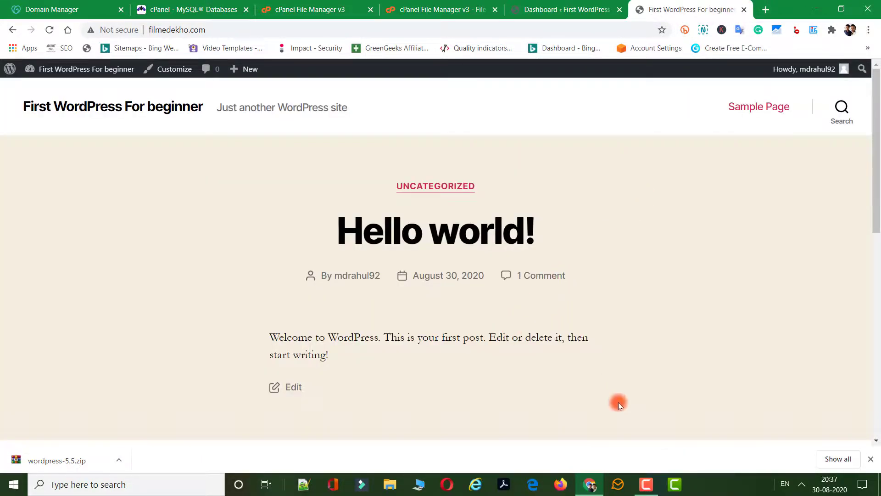